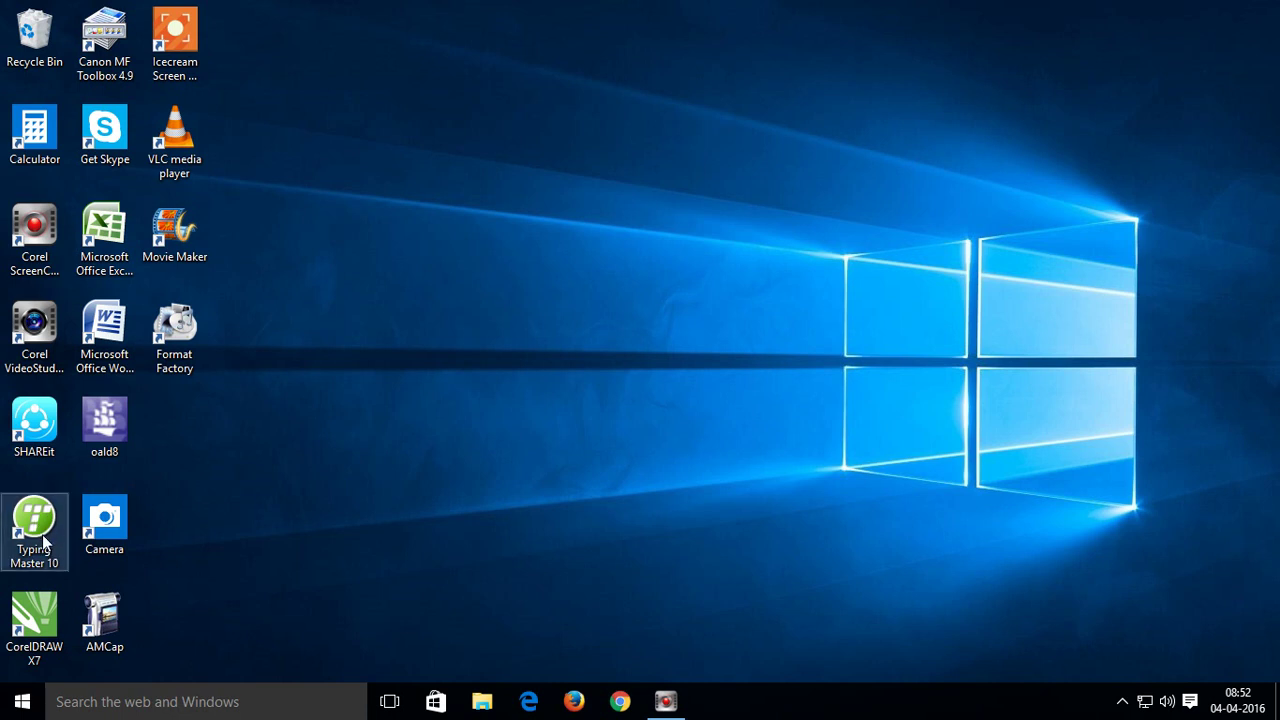
# Step: Launch Typing Master 10, register under a new user name, and start the Typing Meter widget
pyautogui.doubleClick(45, 550)
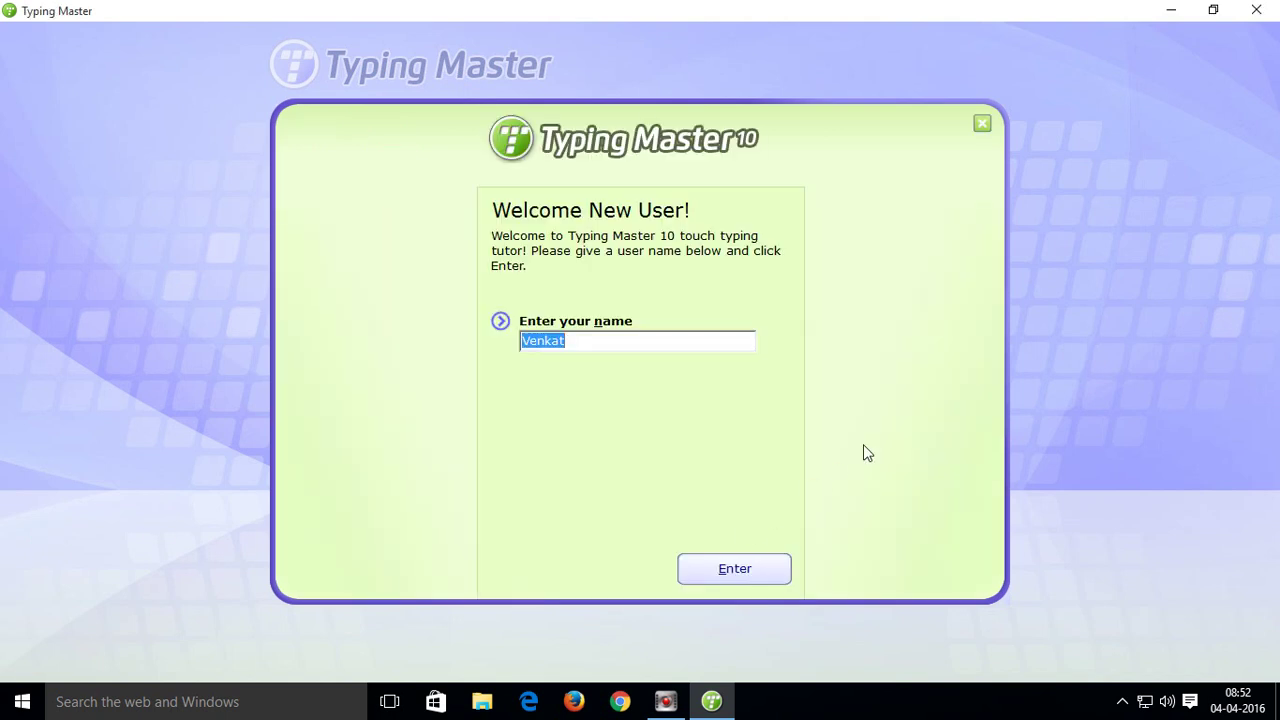
pyautogui.press('BackSpace')
pyautogui.click(709, 577)
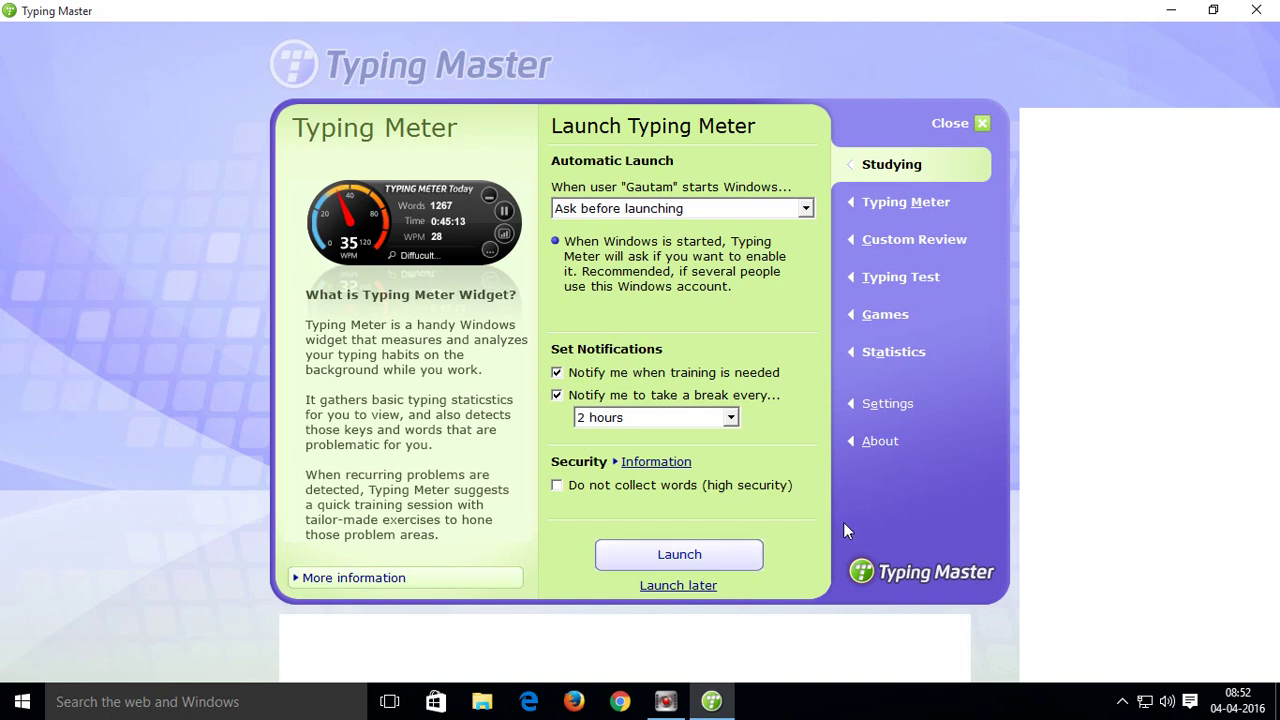
pyautogui.click(702, 556)
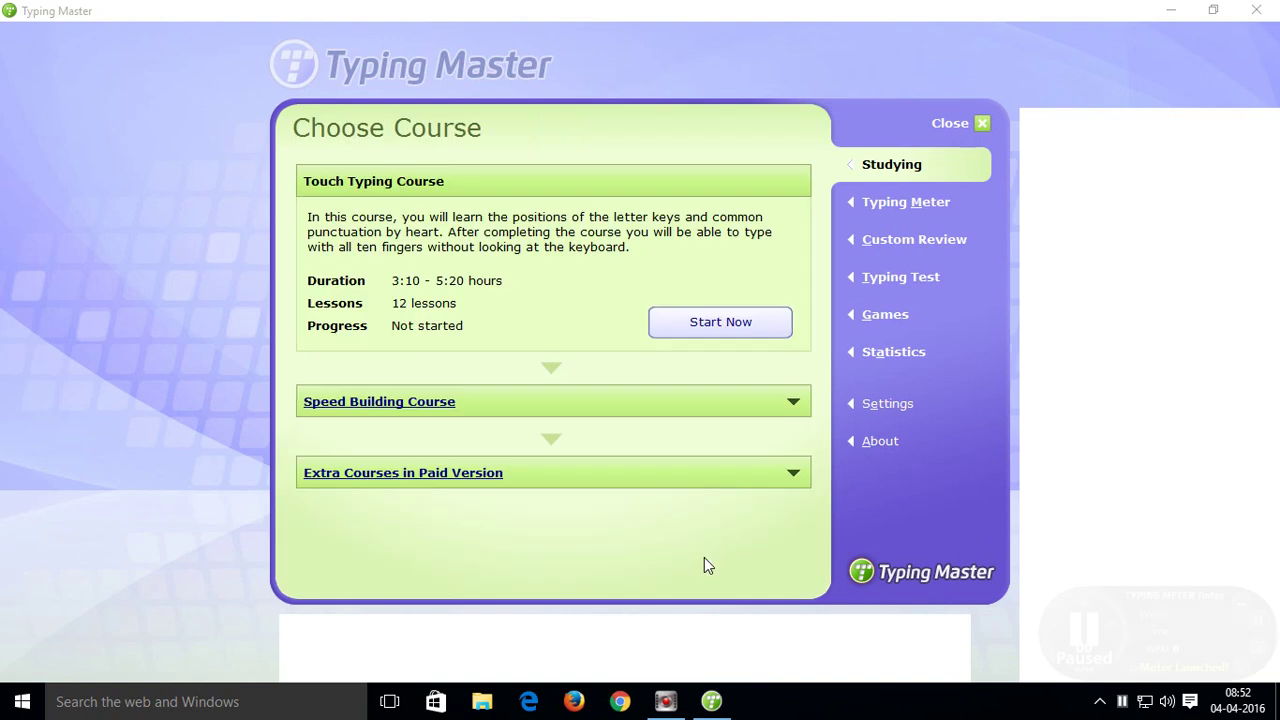
# Step: Start the Touch Typing Course at Lesson 1: The Home Row, showing exercises 1.1 to 1.7
pyautogui.click(716, 325)
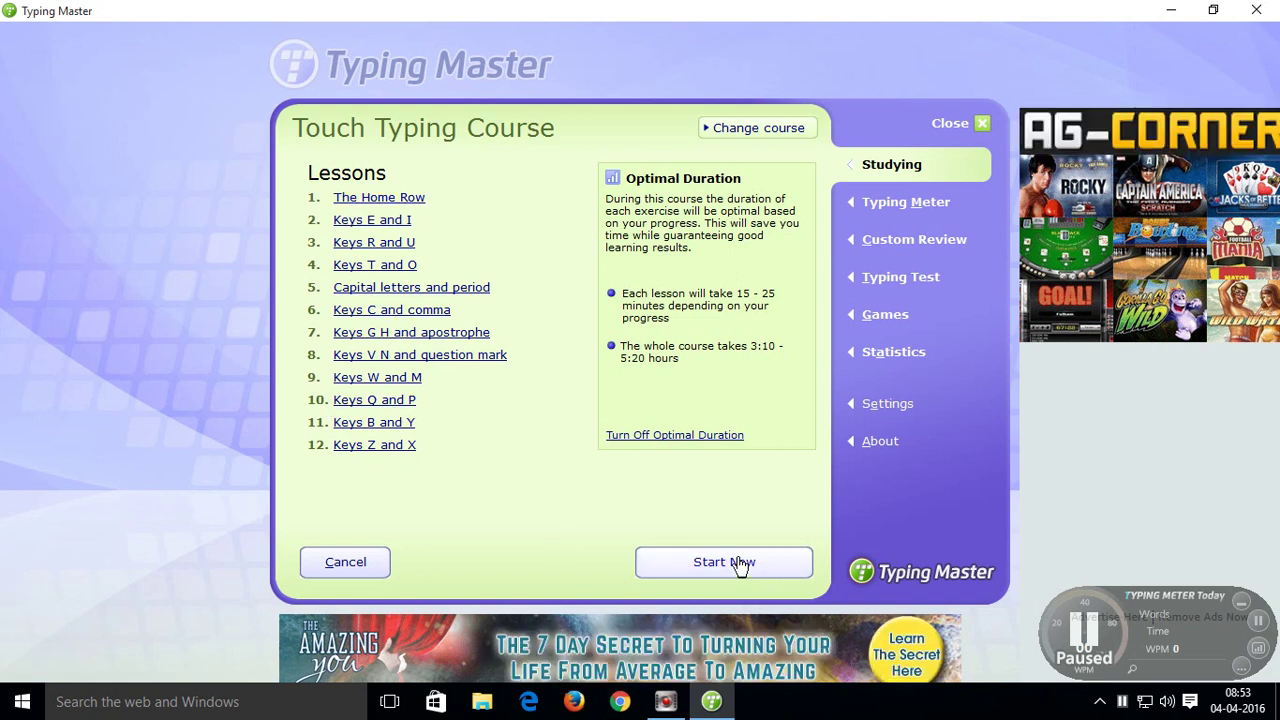
pyautogui.click(678, 564)
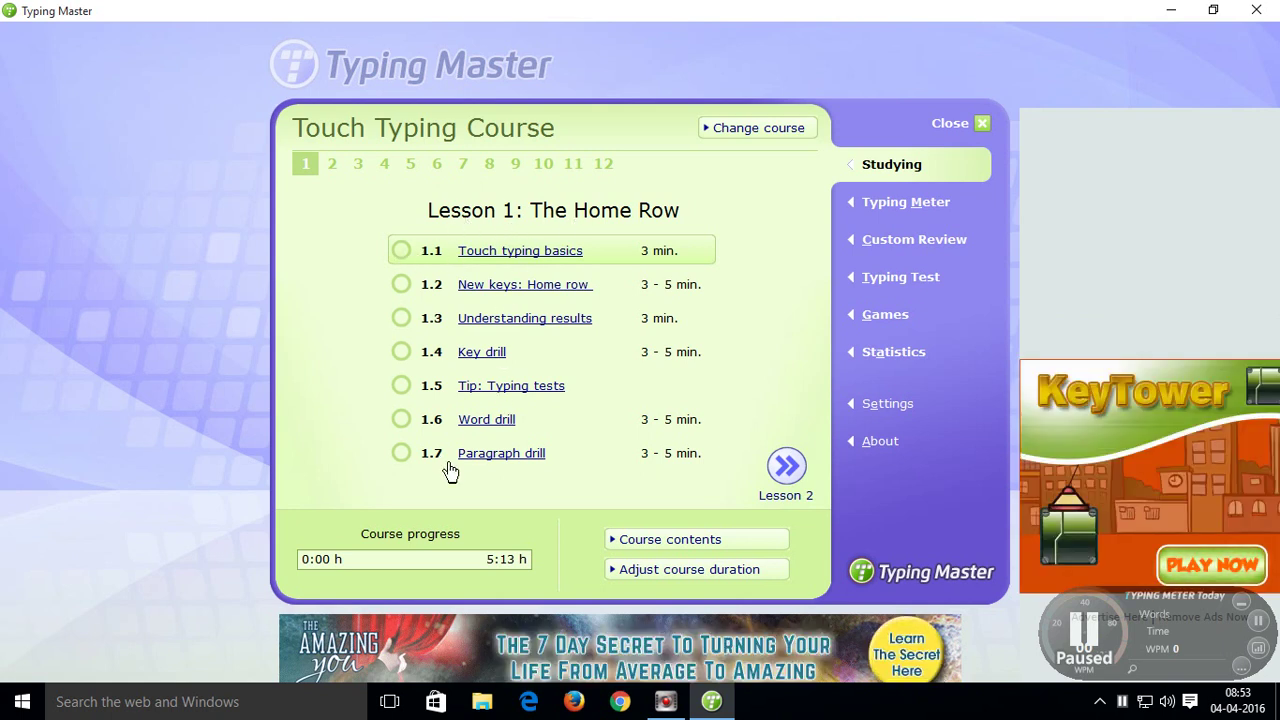
# Step: Page through Touch Typing Lessons 2 to 12 and mark the course completed
pyautogui.click(796, 470)
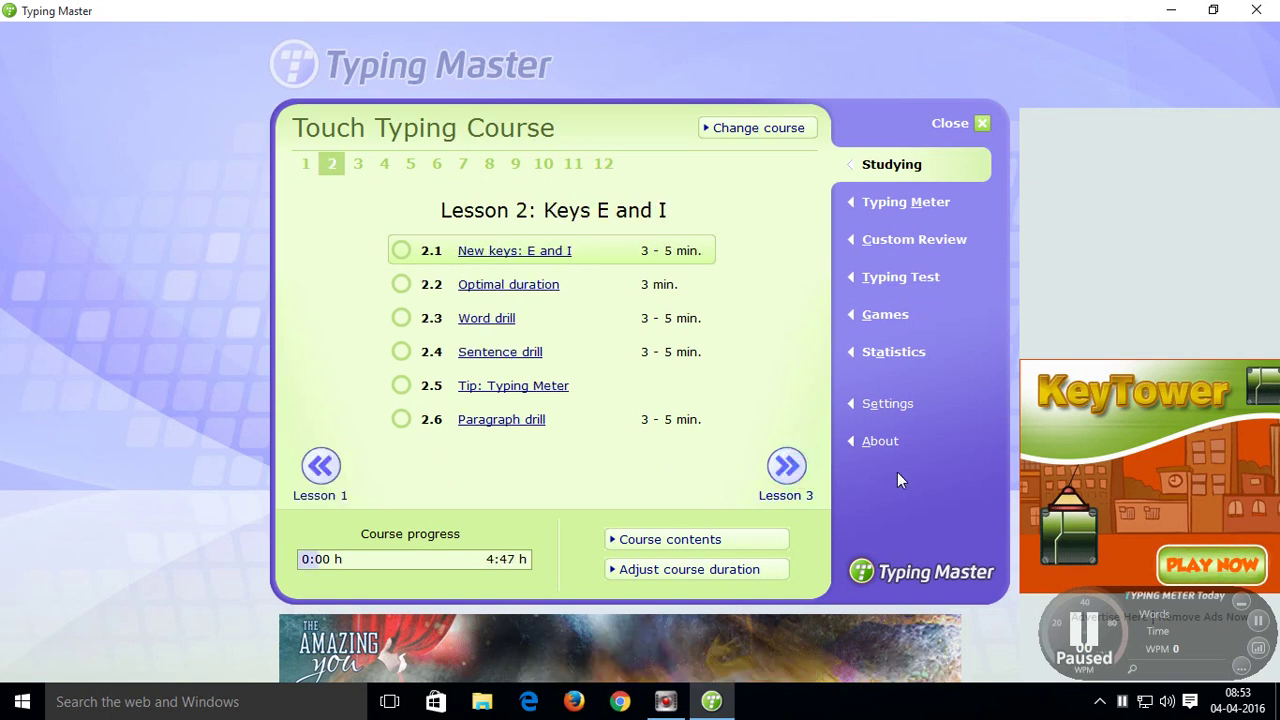
pyautogui.click(788, 470)
pyautogui.click(788, 470)
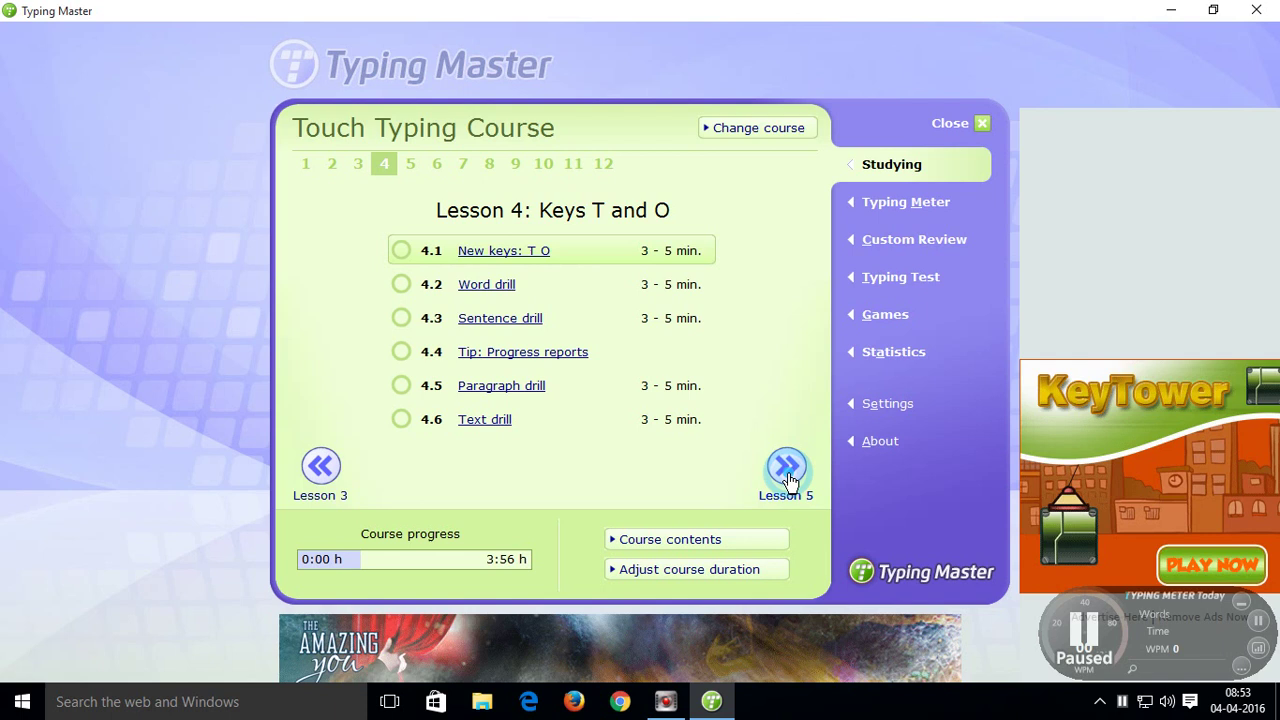
pyautogui.click(788, 468)
pyautogui.click(788, 468)
pyautogui.click(788, 468)
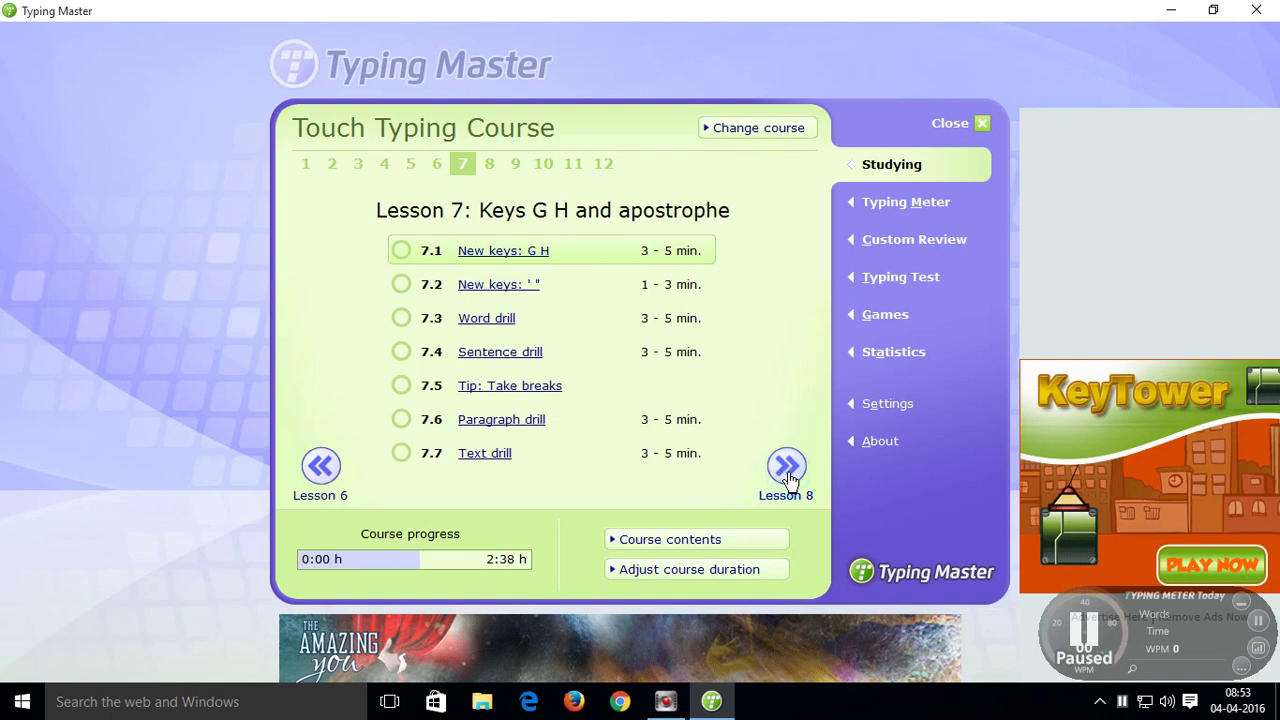
pyautogui.click(788, 468)
pyautogui.click(788, 468)
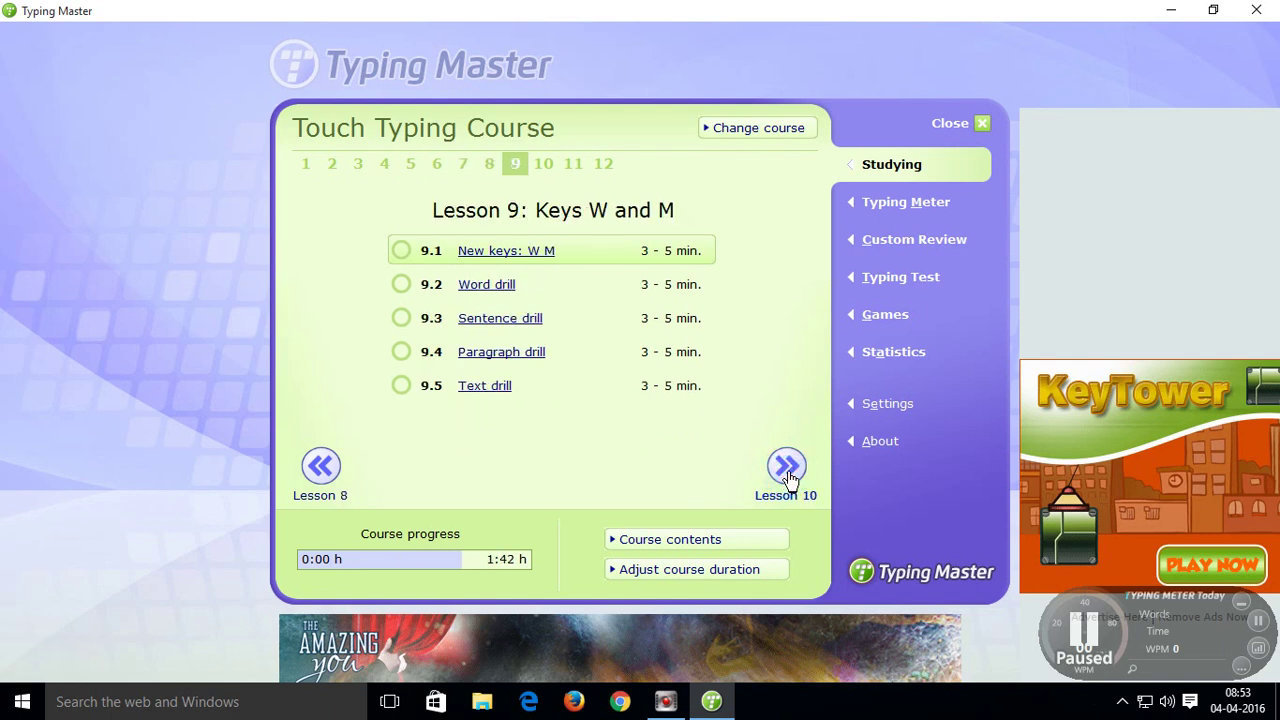
pyautogui.click(788, 468)
pyautogui.click(788, 468)
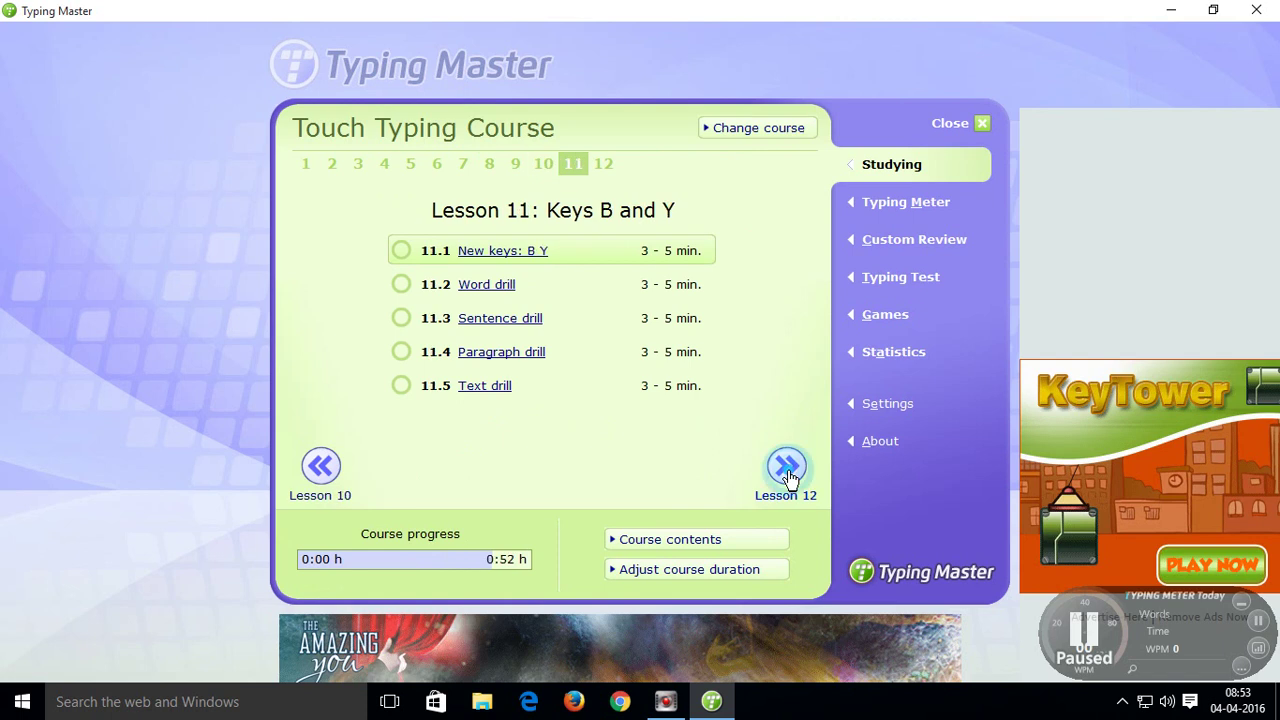
pyautogui.click(788, 468)
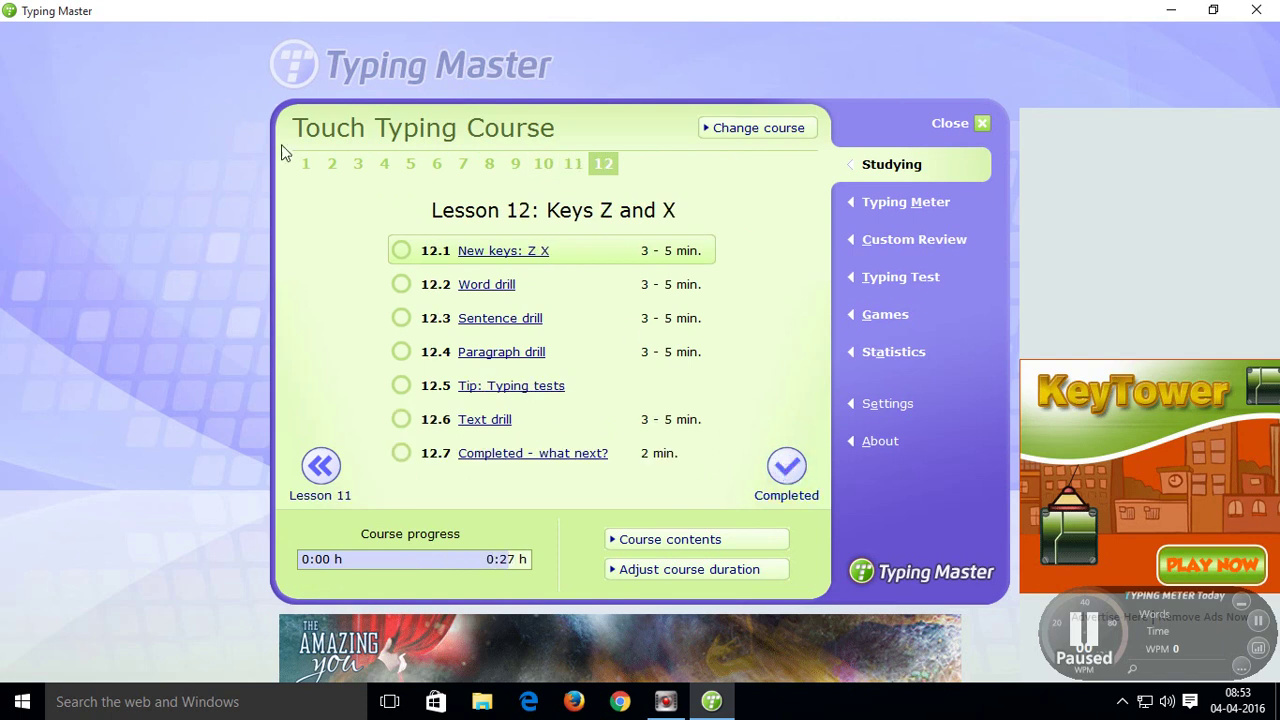
pyautogui.click(789, 468)
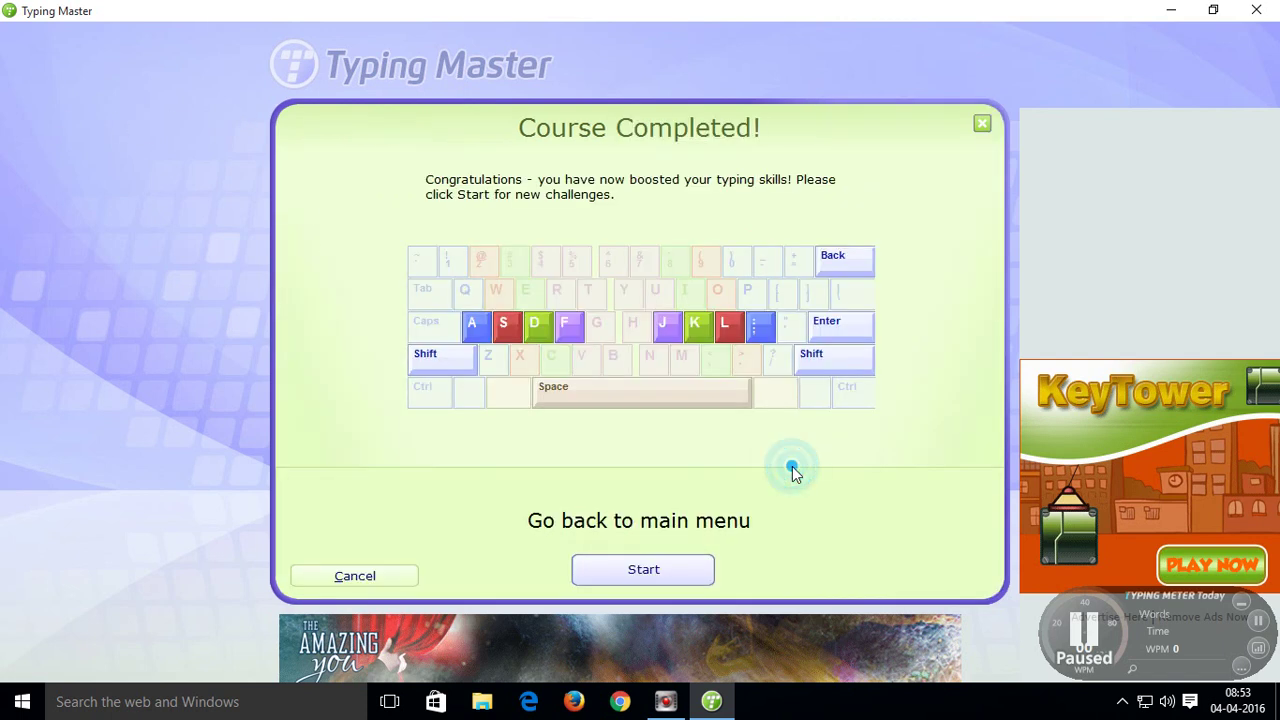
# Step: Start Speed Building Course Lesson 1 and read the 1.1 course description to check it off
pyautogui.click(625, 573)
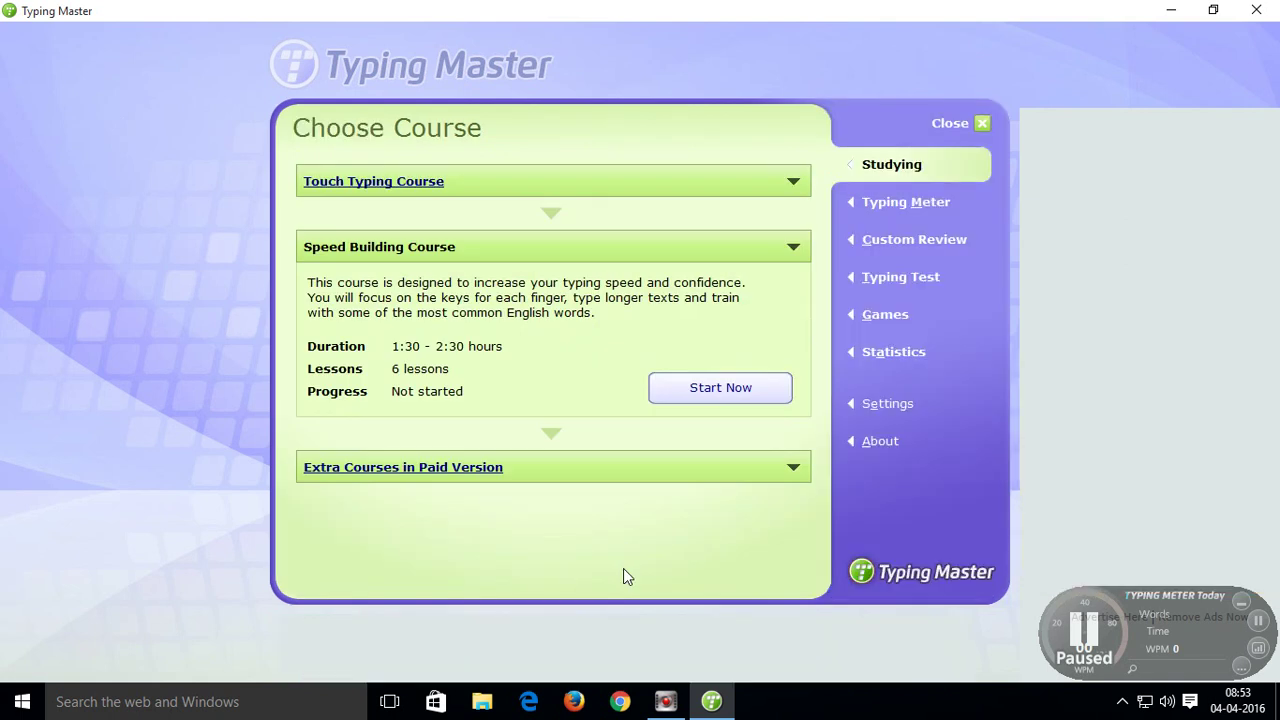
pyautogui.click(725, 392)
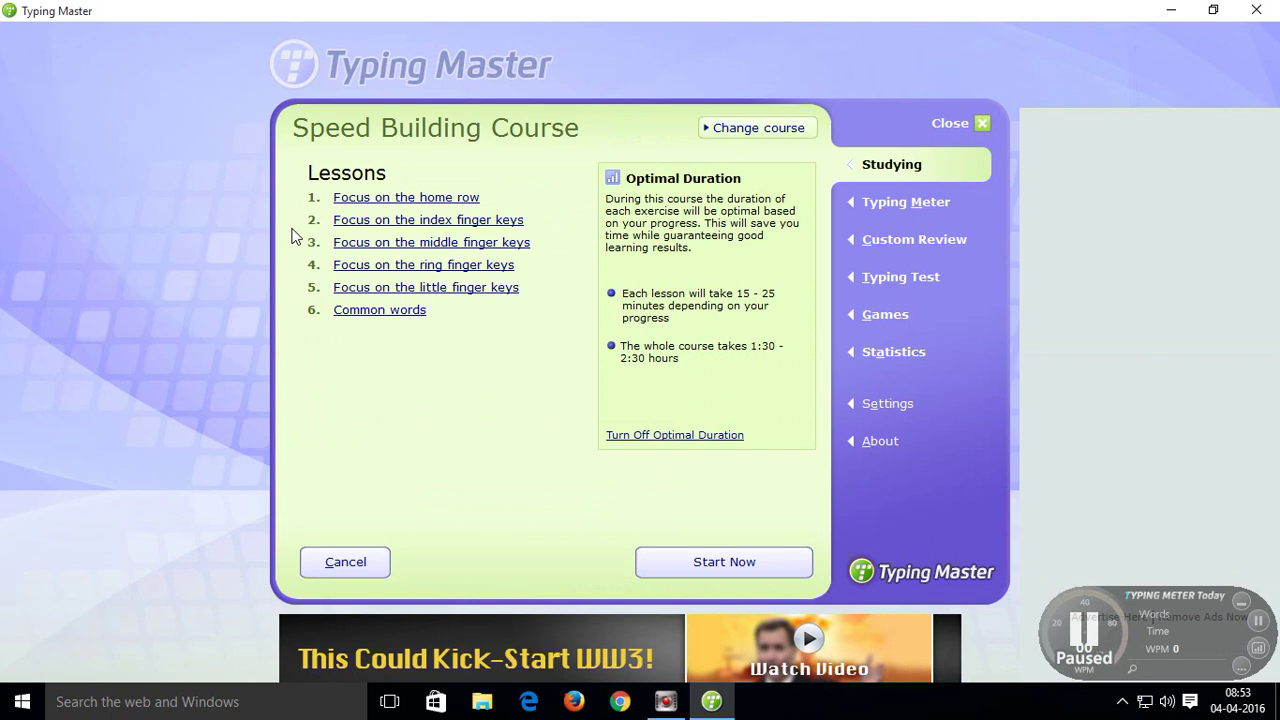
pyautogui.click(716, 566)
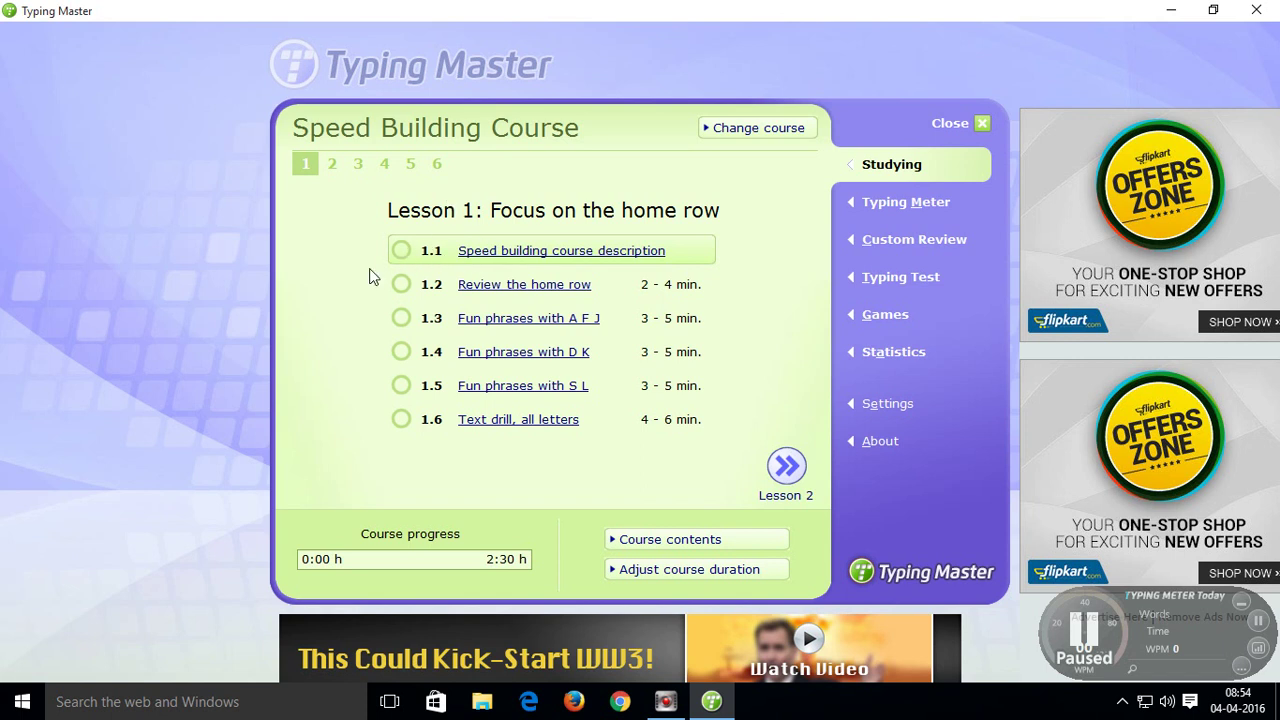
pyautogui.click(399, 252)
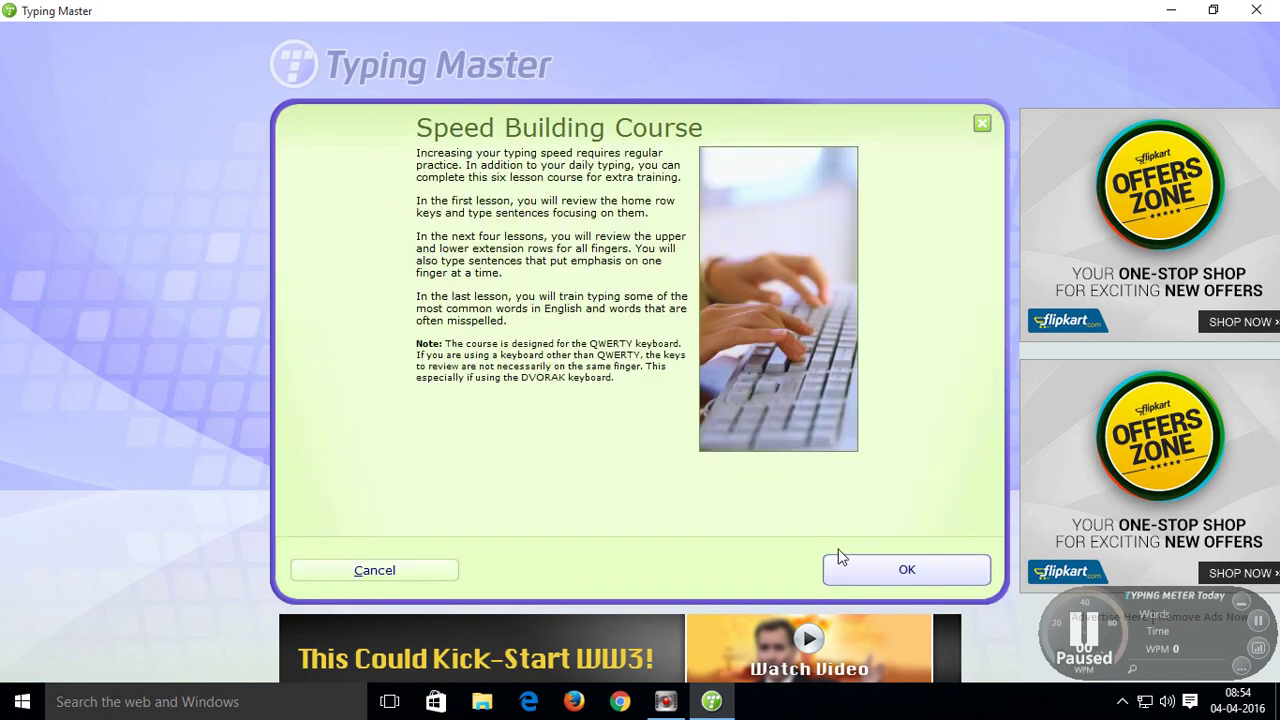
pyautogui.click(903, 578)
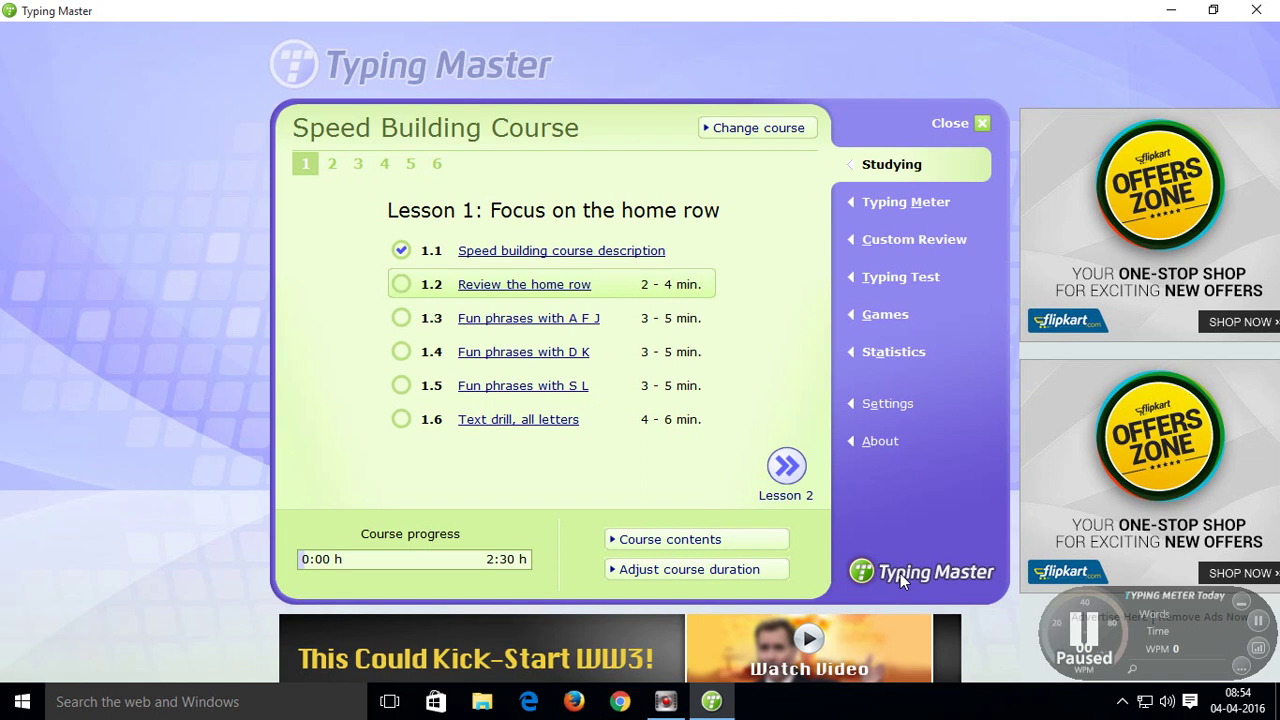
# Step: Open the 1.2 Review the home row drill and begin it from its Drill Information panel
pyautogui.click(401, 285)
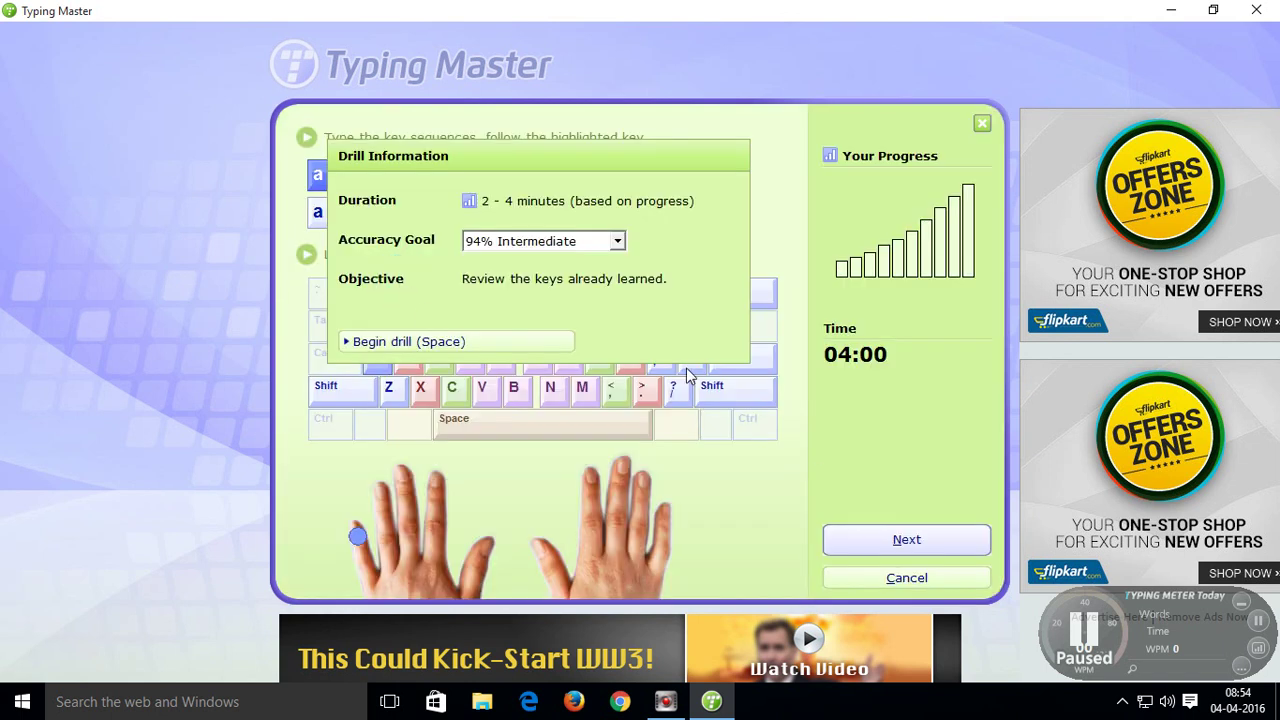
pyautogui.click(932, 541)
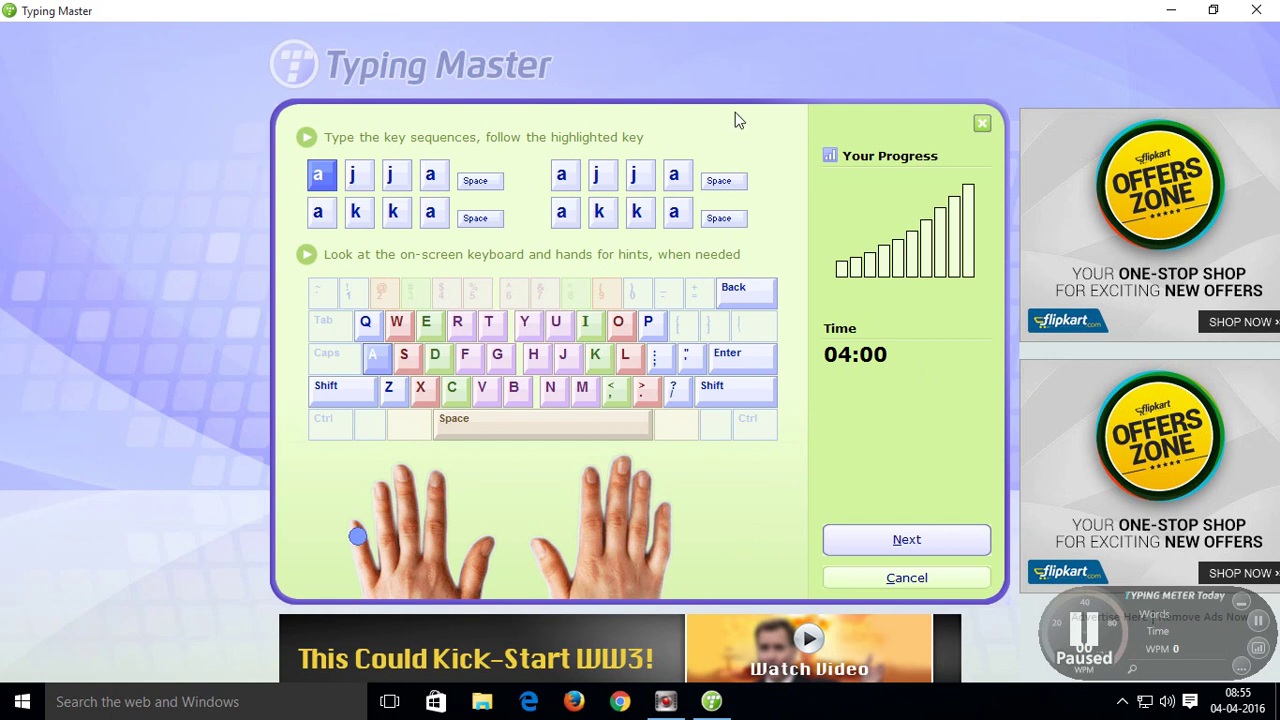
# Step: Type the home-row drill sequences 'ajja ajja akka akk a alla alls a;;a a;;a'
pyautogui.write('a')
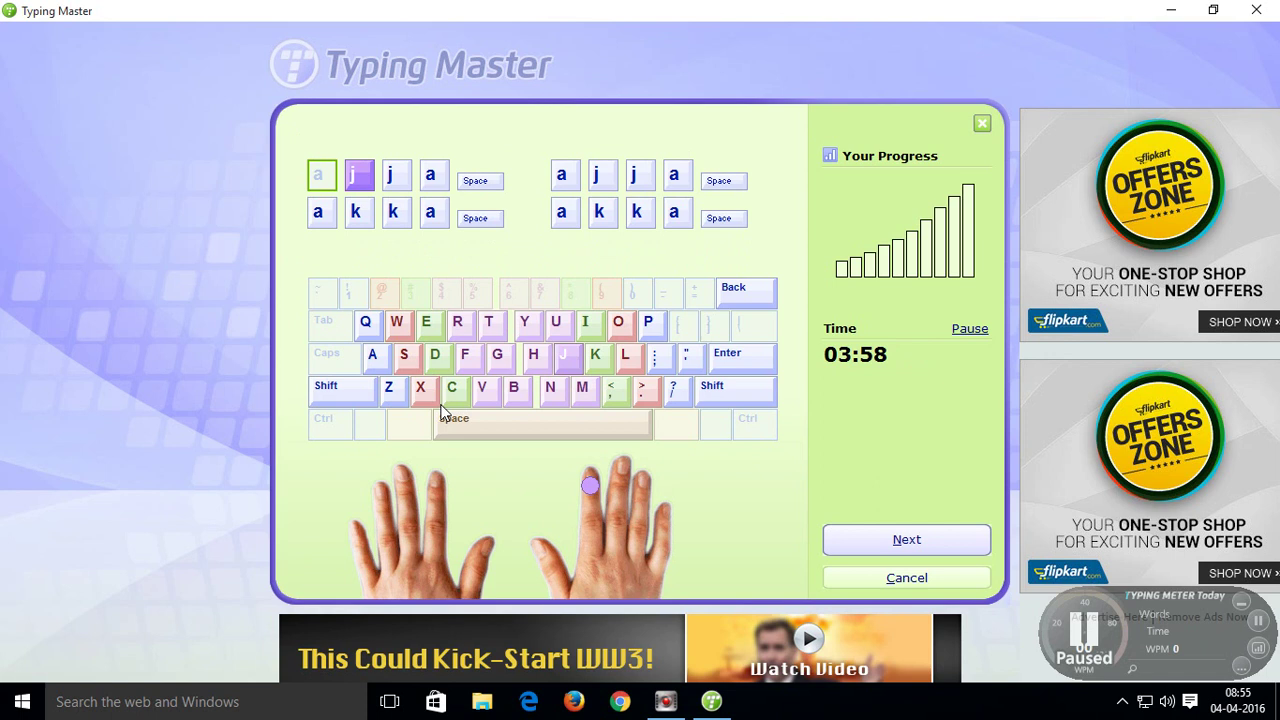
pyautogui.write('jj')
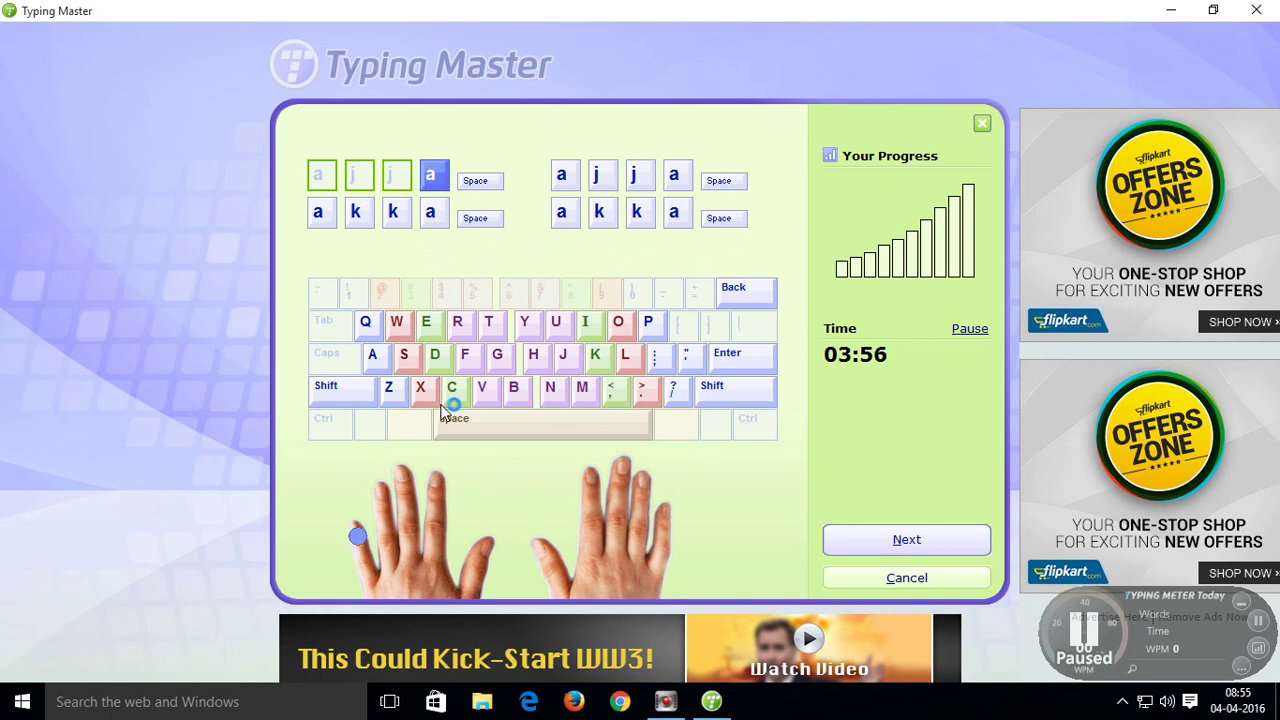
pyautogui.write('a')
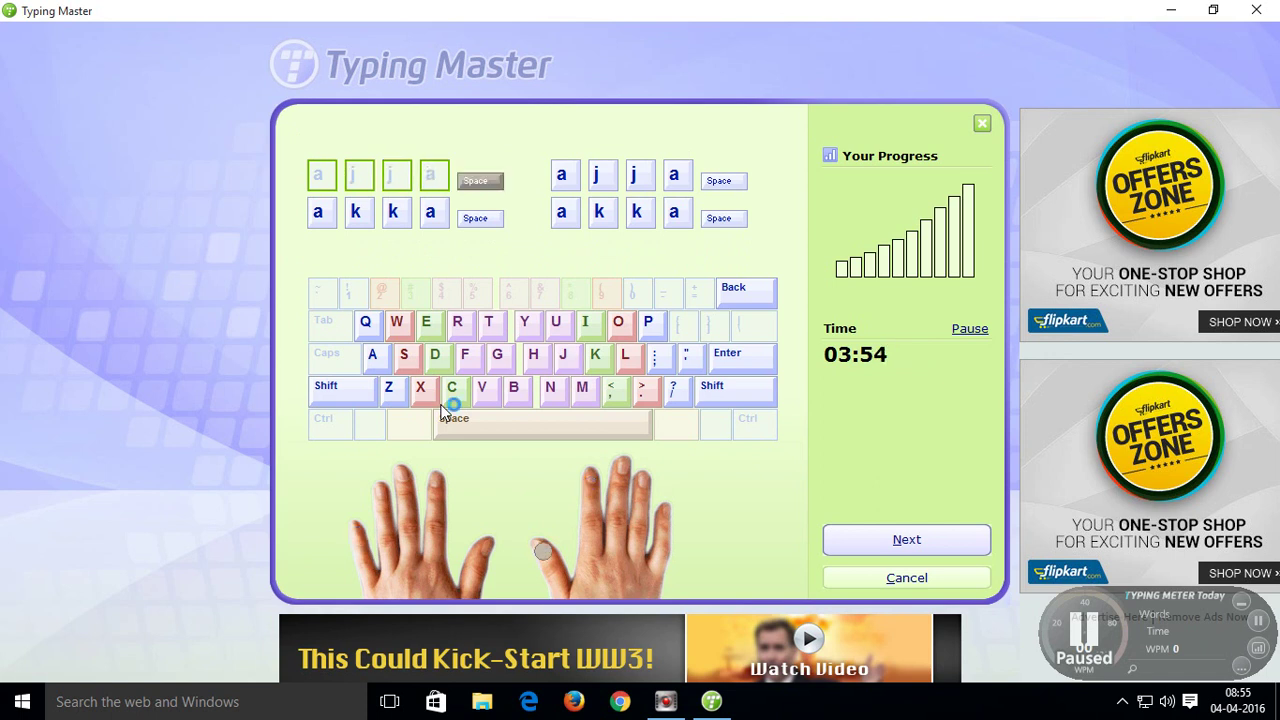
pyautogui.write(' a')
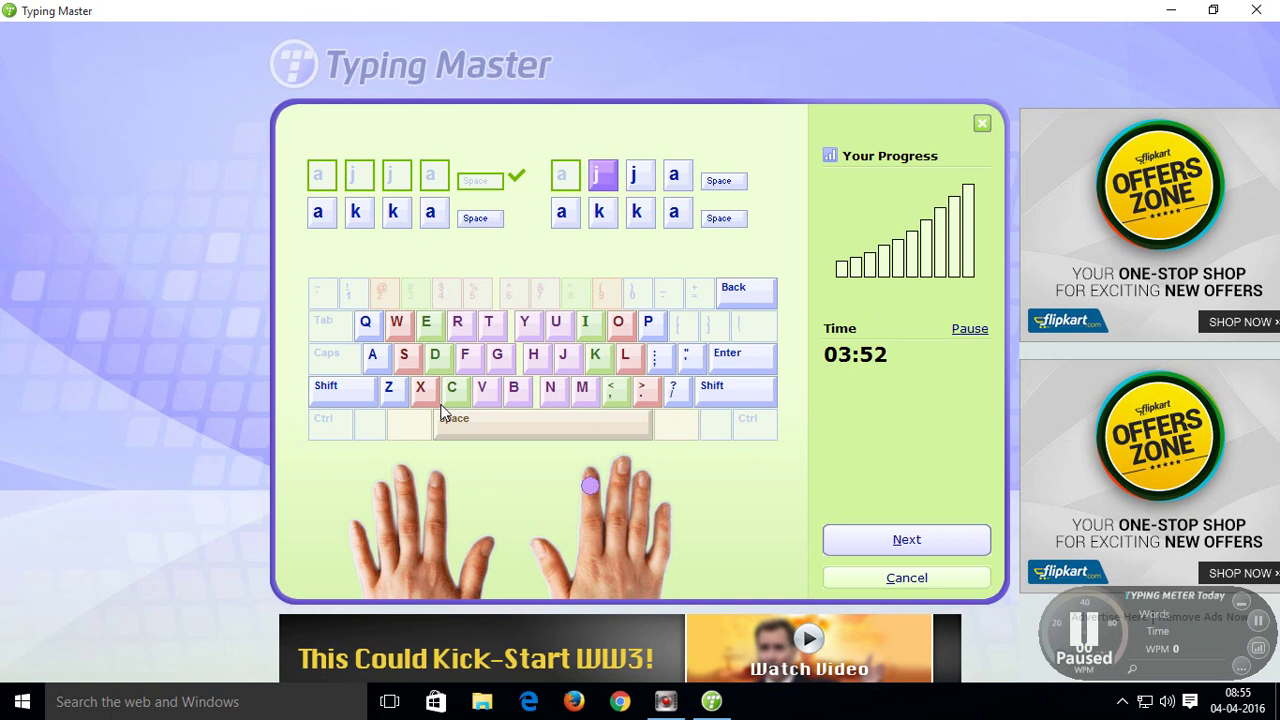
pyautogui.write('jj')
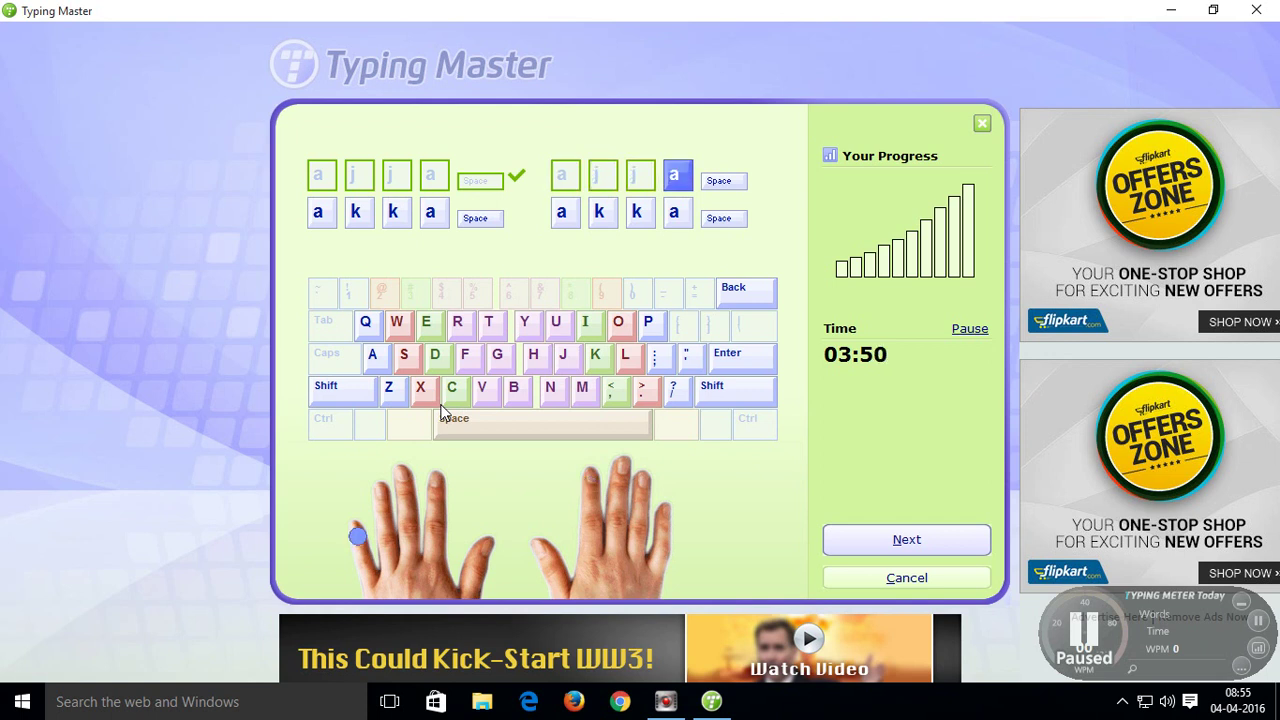
pyautogui.write('a a')
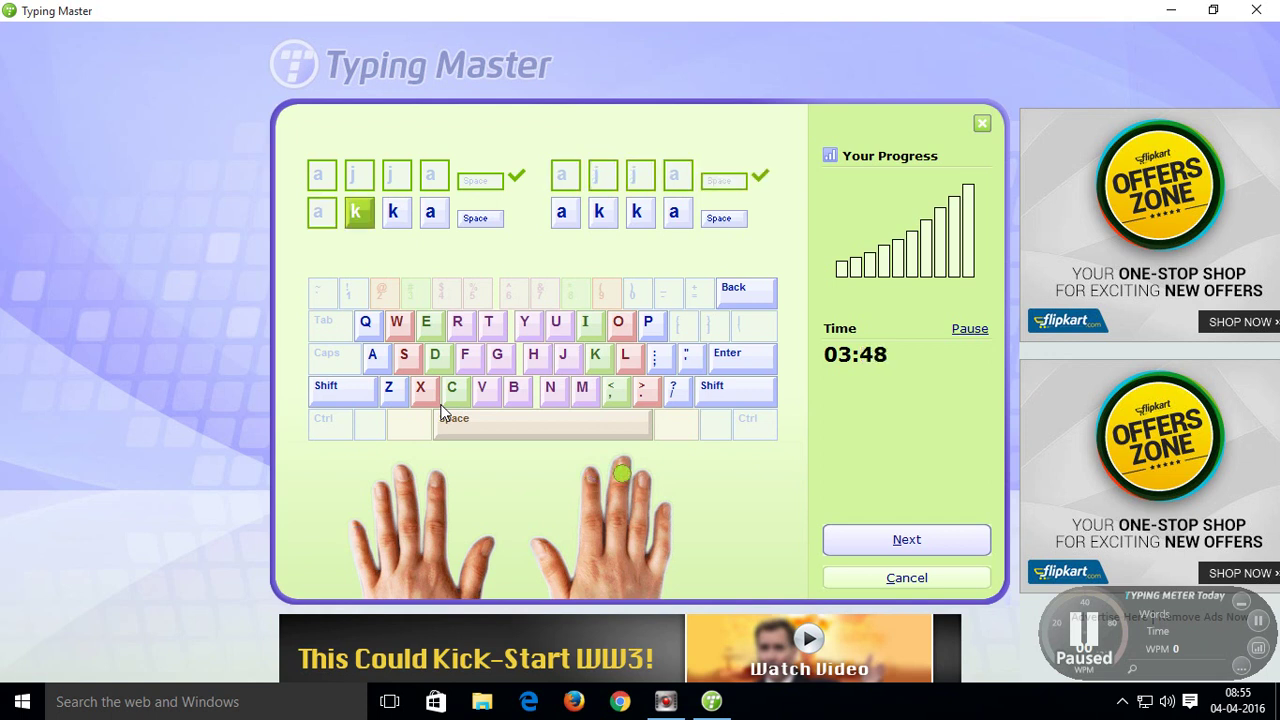
pyautogui.write('kka')
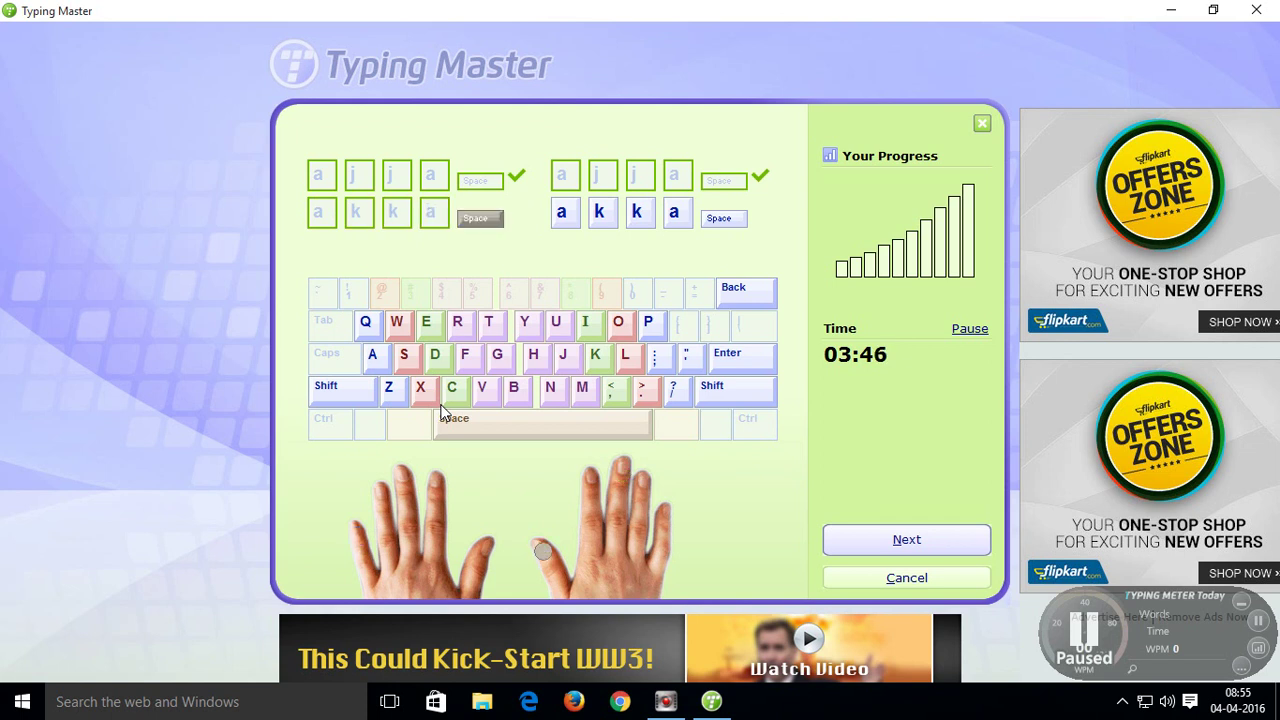
pyautogui.write(' akk')
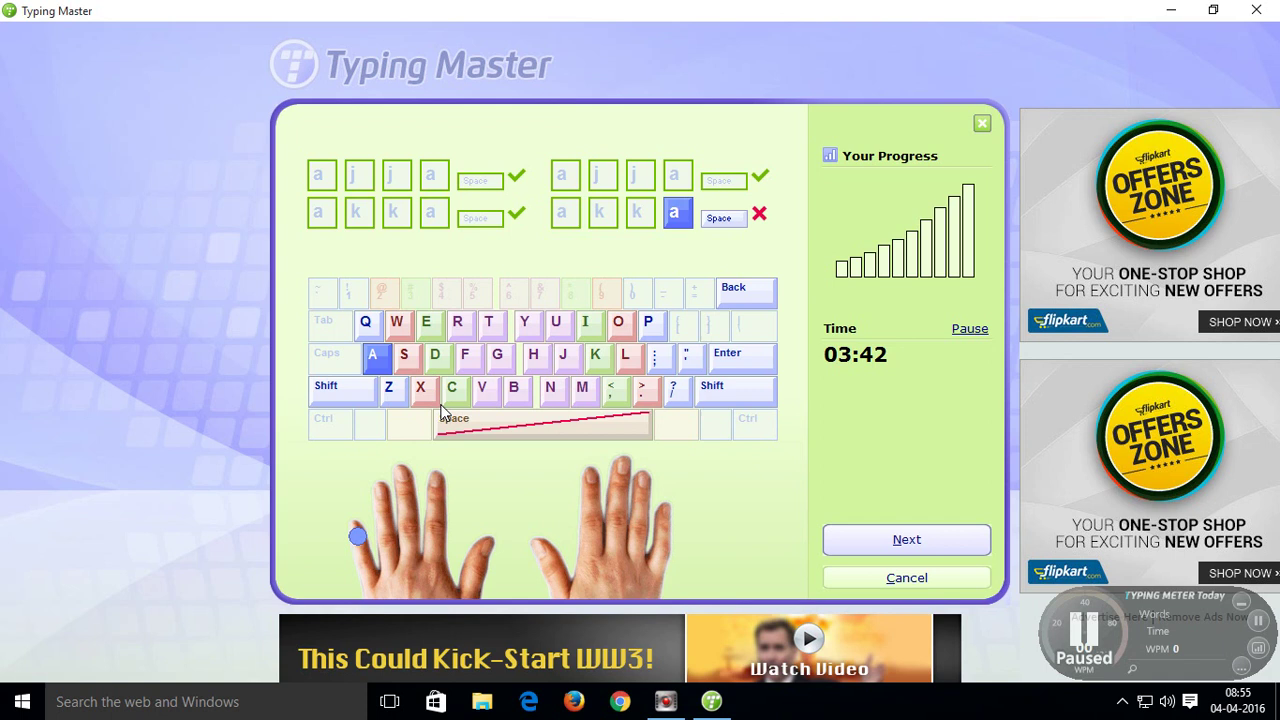
pyautogui.write(' a ')
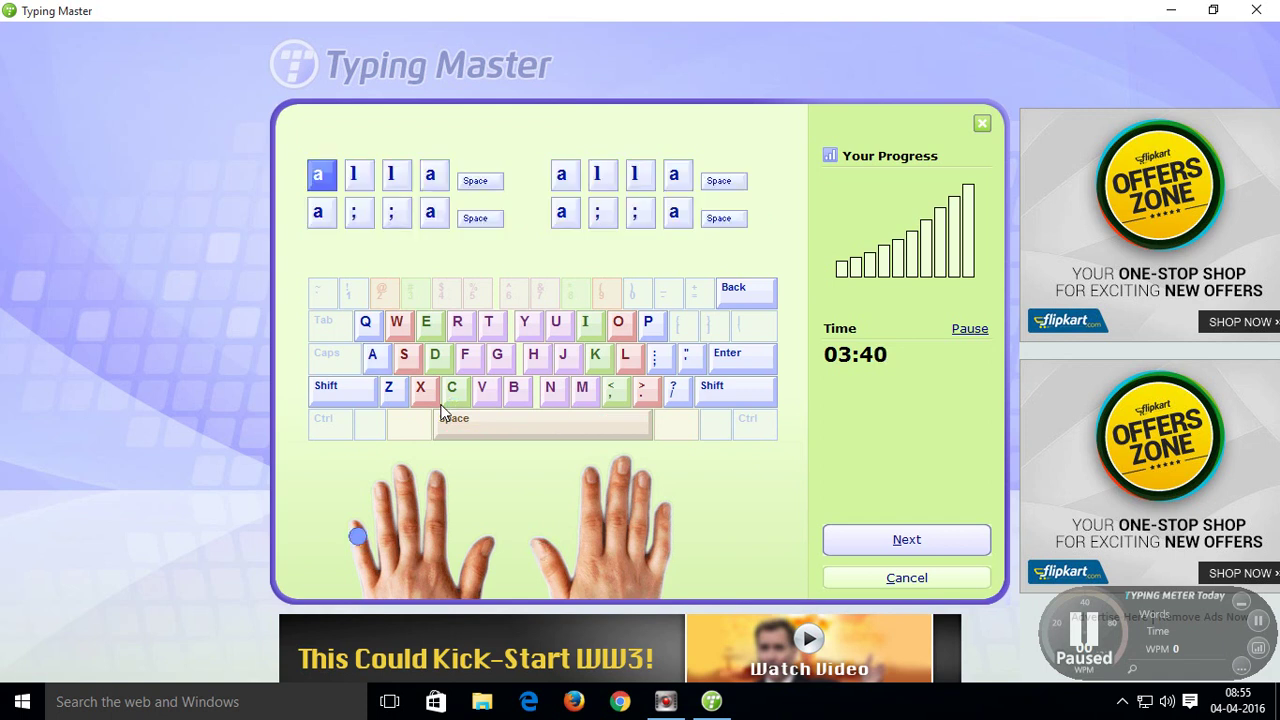
pyautogui.write('a')
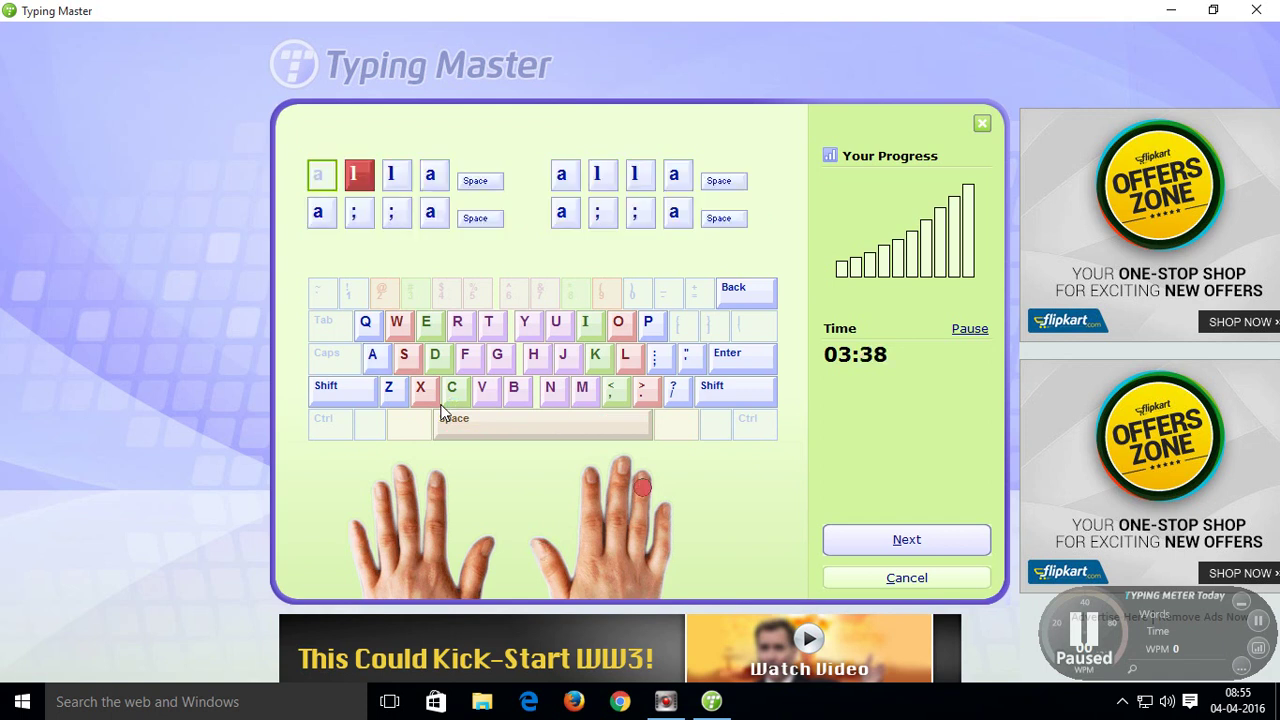
pyautogui.write('lla a')
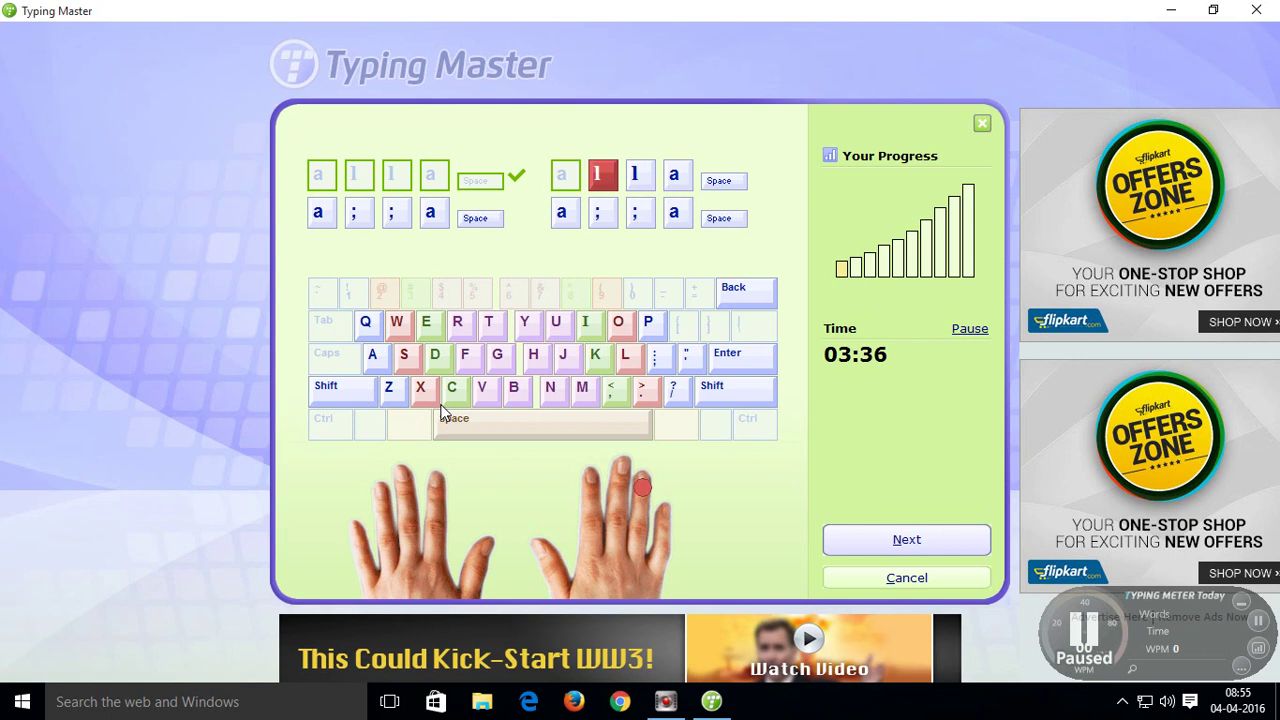
pyautogui.write('lls a')
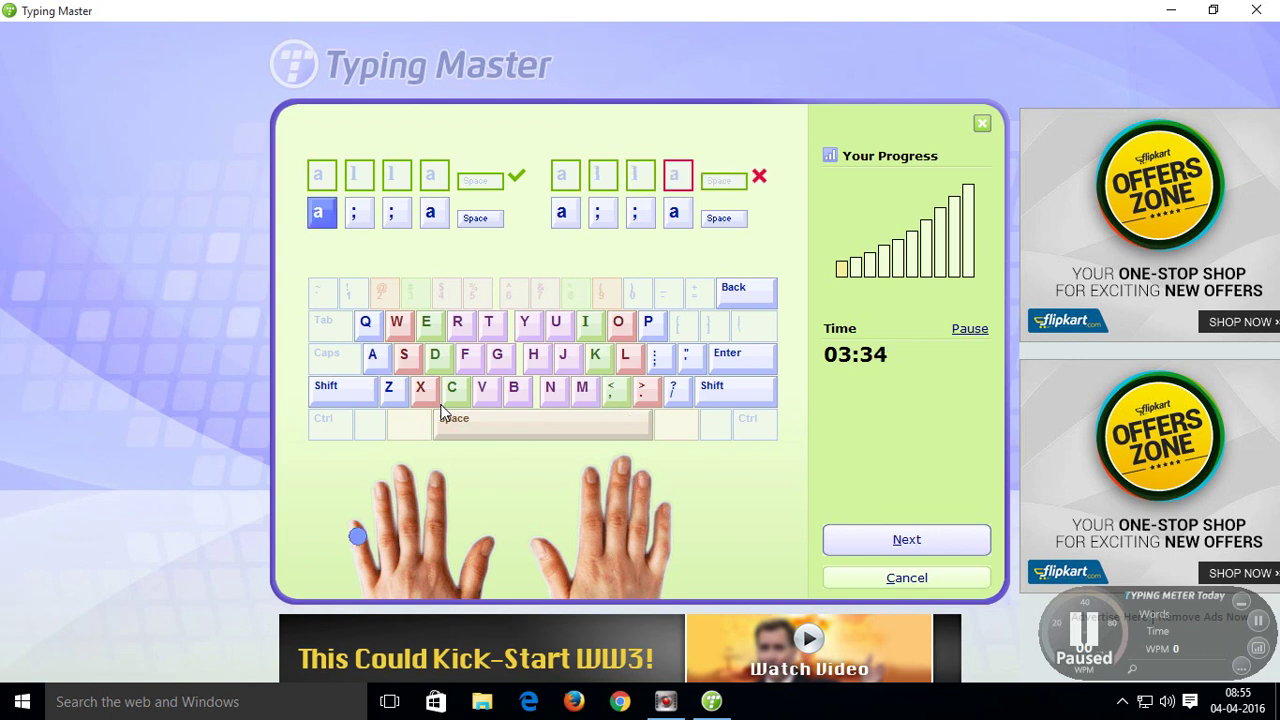
pyautogui.write(';;a ')
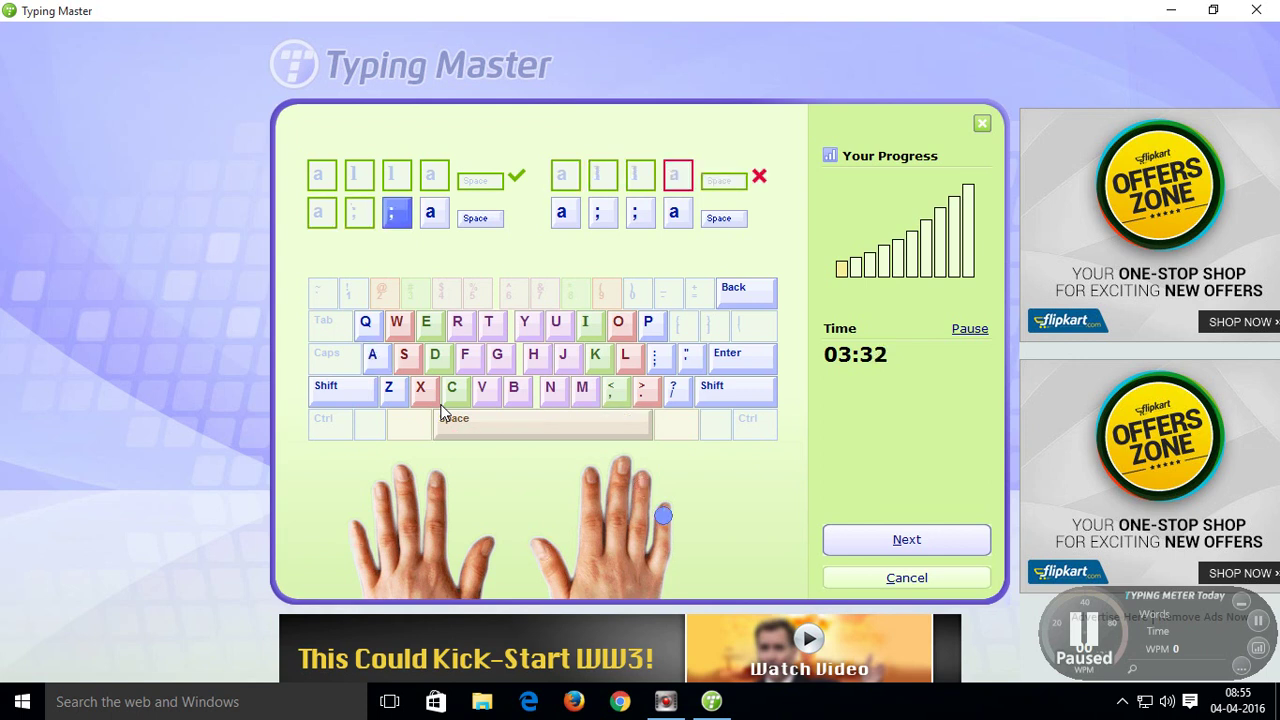
pyautogui.write('a;;')
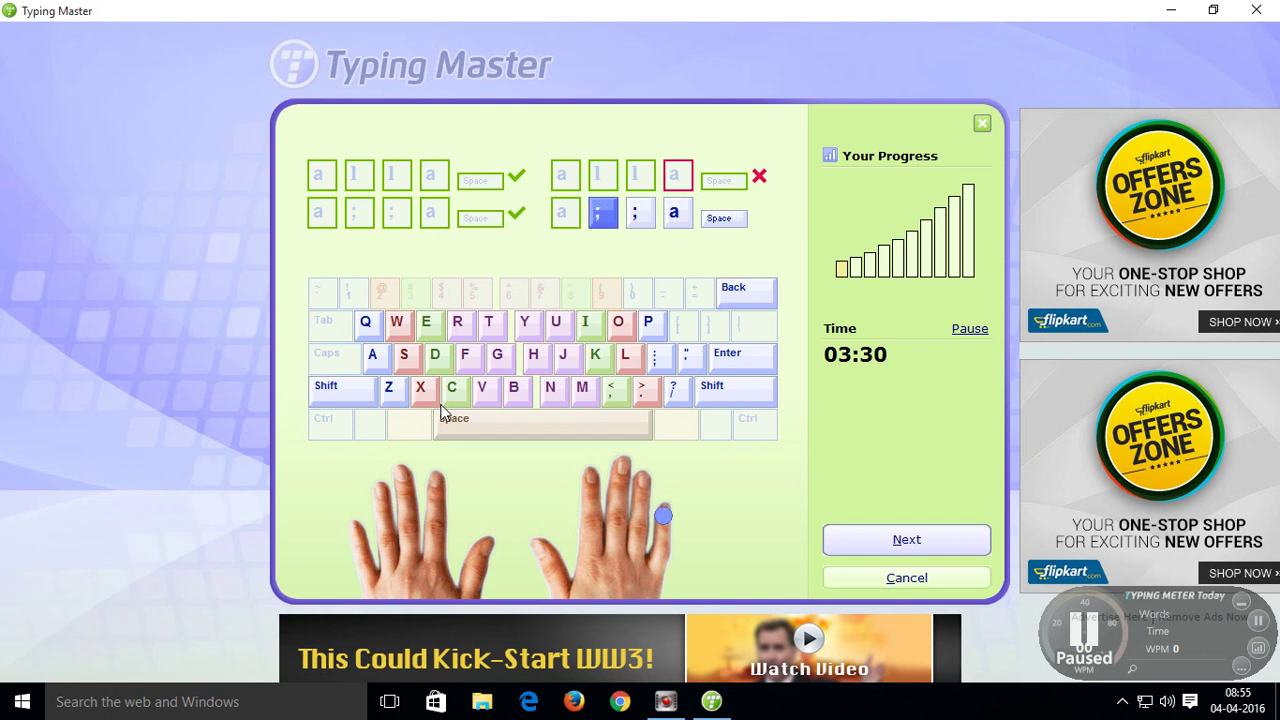
pyautogui.write('a')
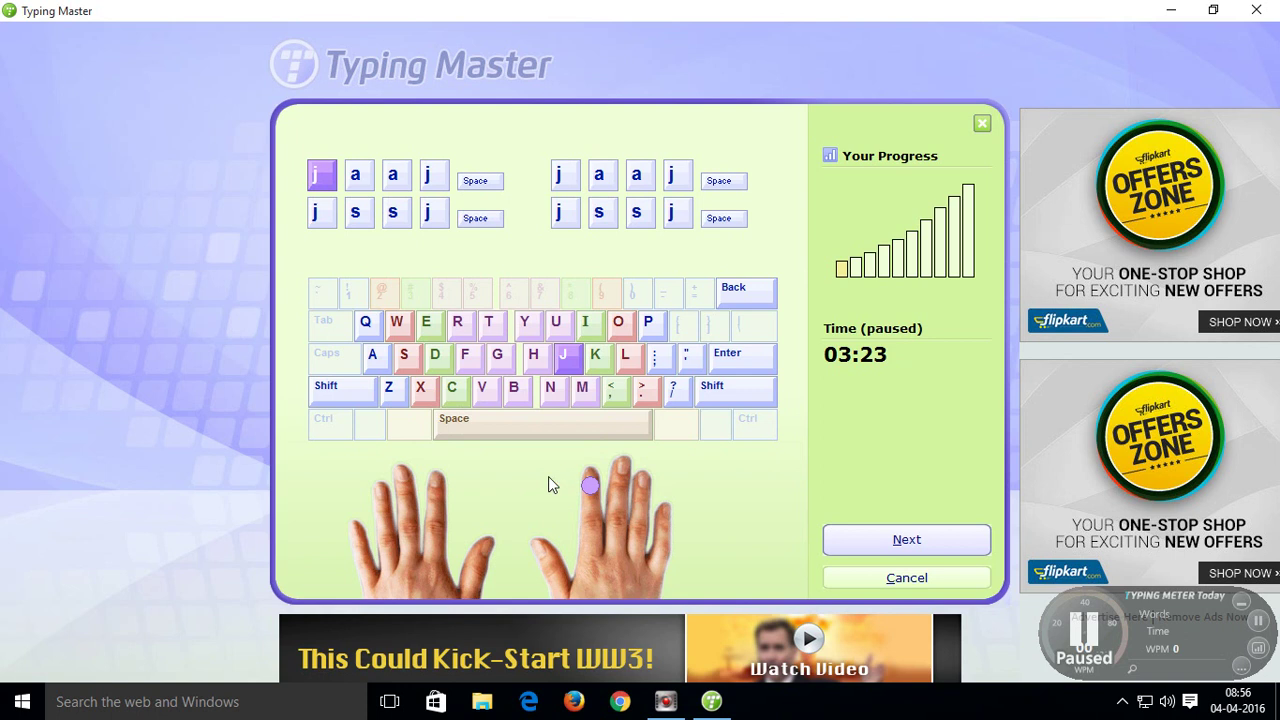
# Step: End the home-row drill, accept the Exercise Results, and close Typing Master
pyautogui.click(912, 545)
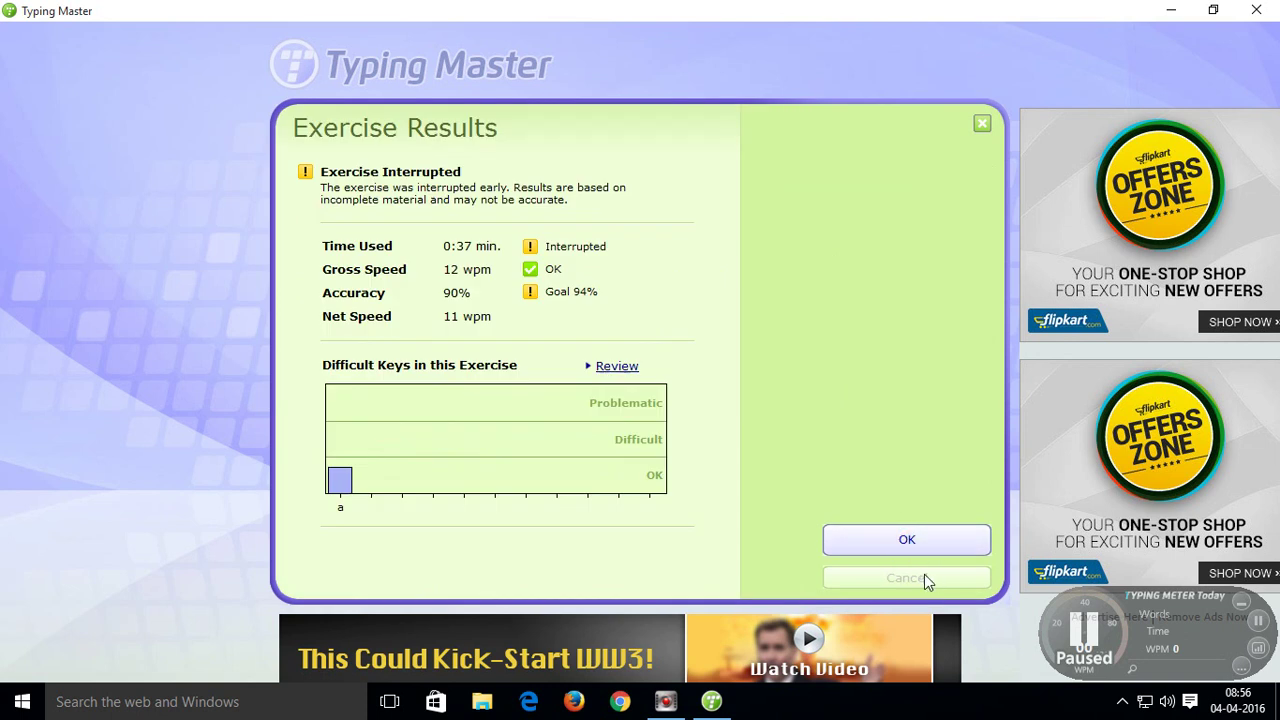
pyautogui.click(918, 542)
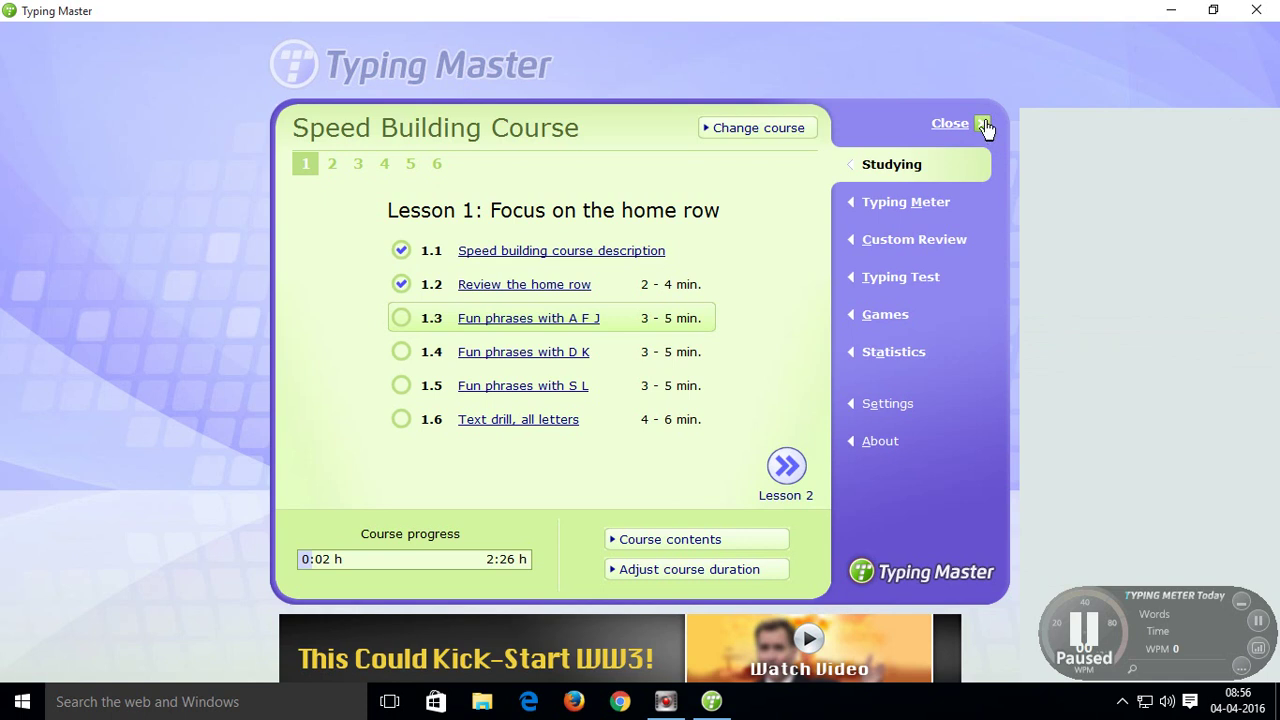
pyautogui.click(982, 124)
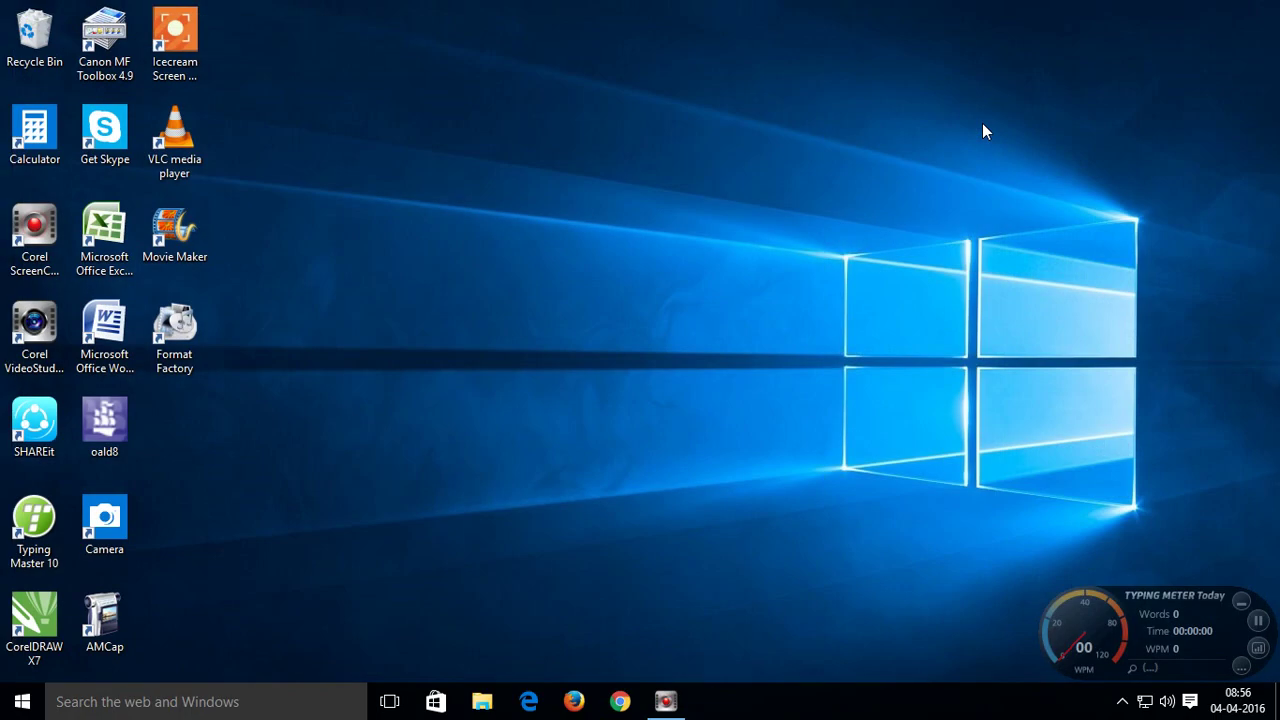
# Step: Relaunch Typing Master 10 from the desktop and sign in as the existing user
pyautogui.doubleClick(34, 528)
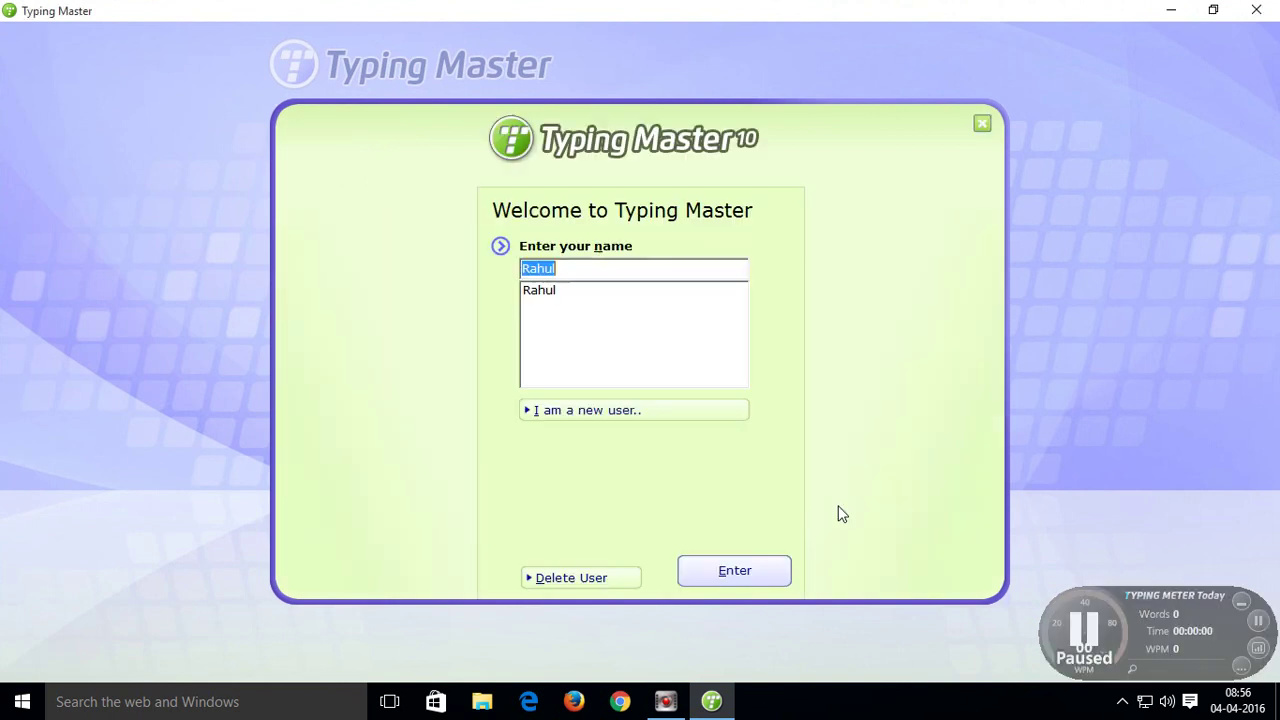
pyautogui.click(982, 130)
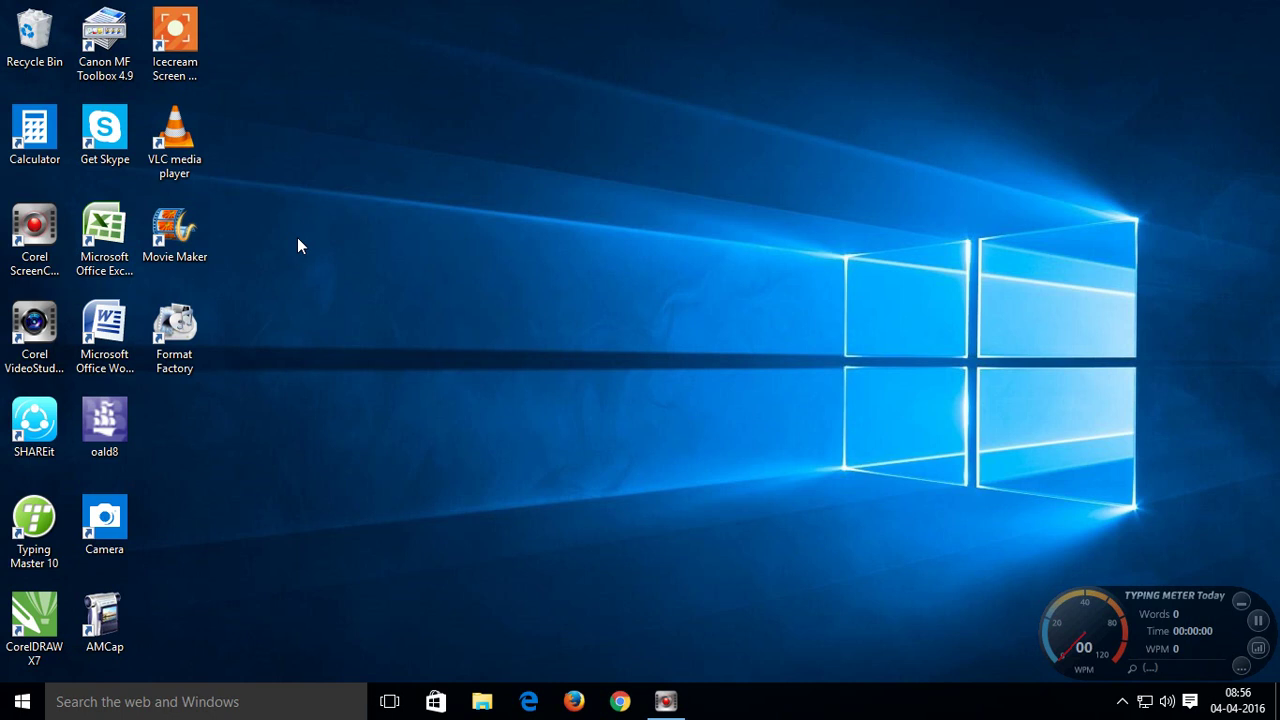
pyautogui.doubleClick(40, 525)
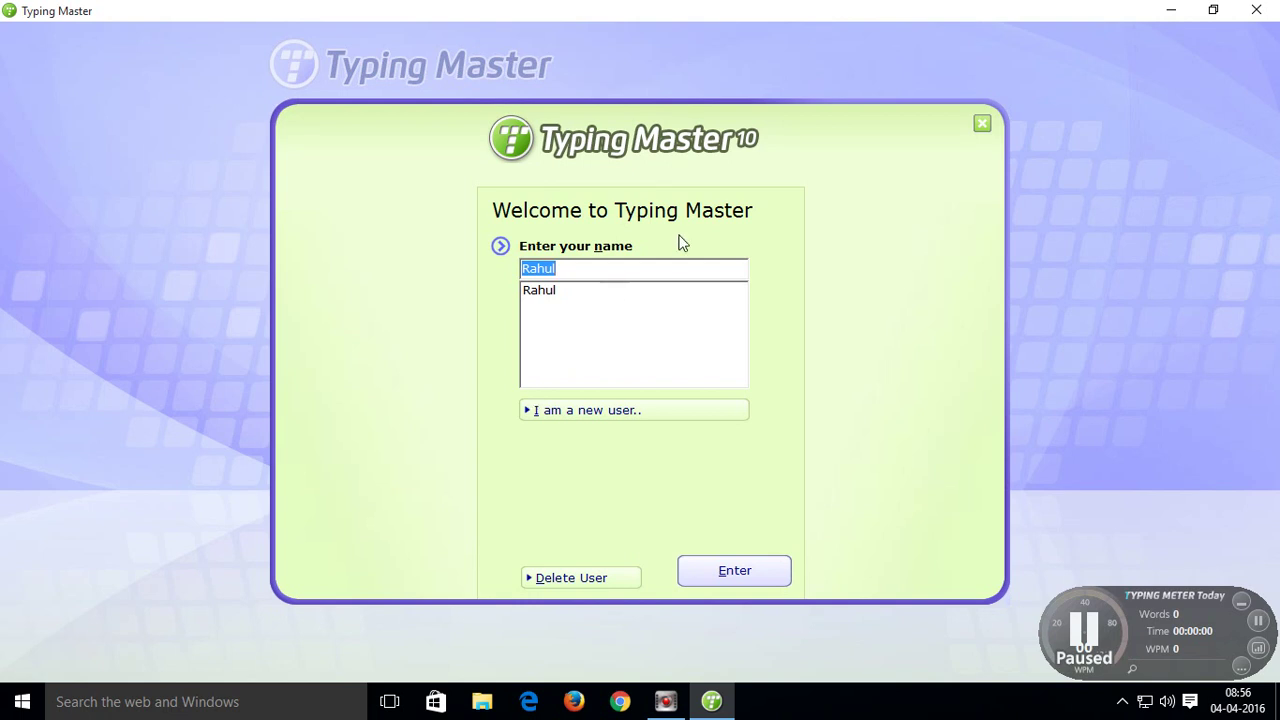
pyautogui.click(733, 574)
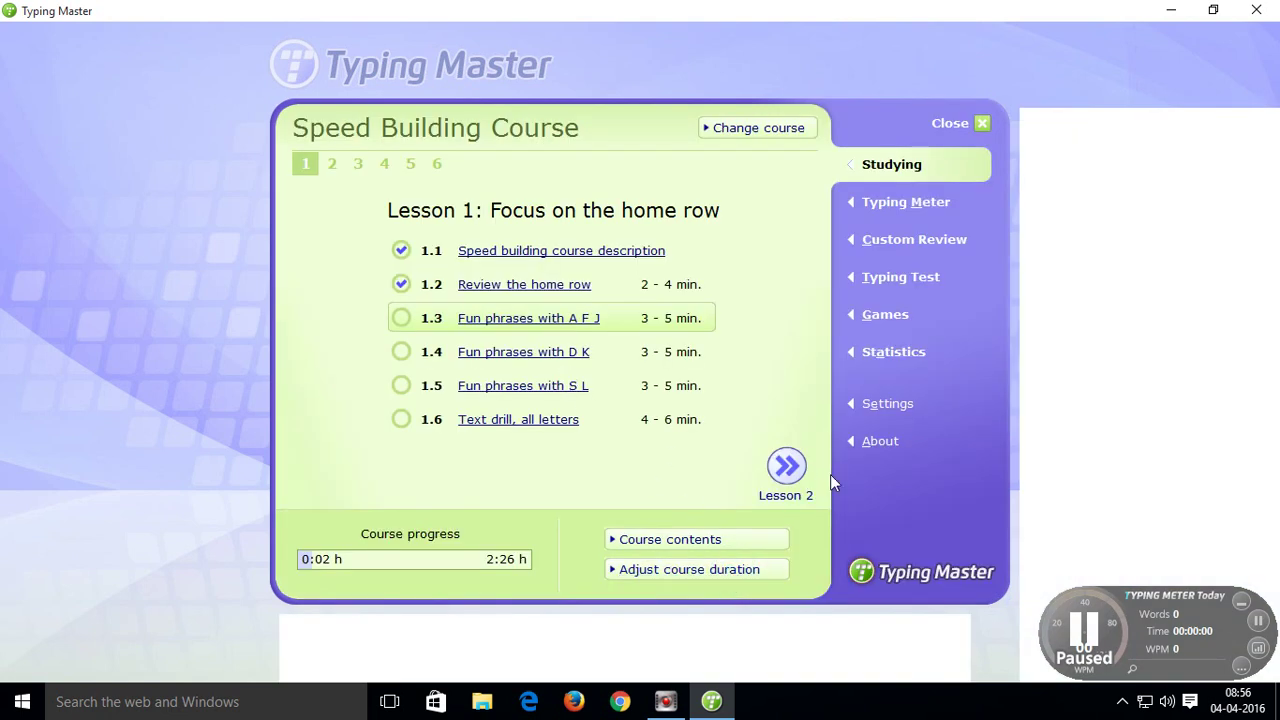
# Step: Advance from Speed Building Lesson 1 to Lesson 2: Focus on the index finger keys
pyautogui.click(786, 472)
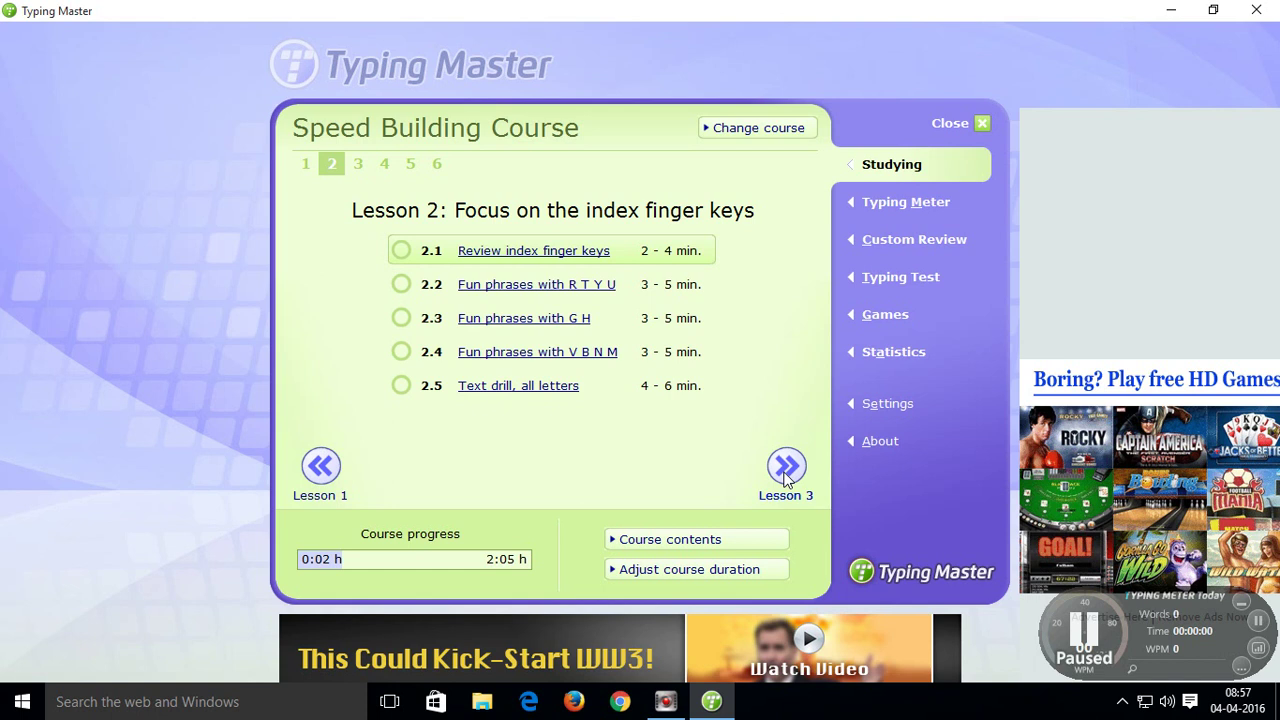
pyautogui.click(786, 466)
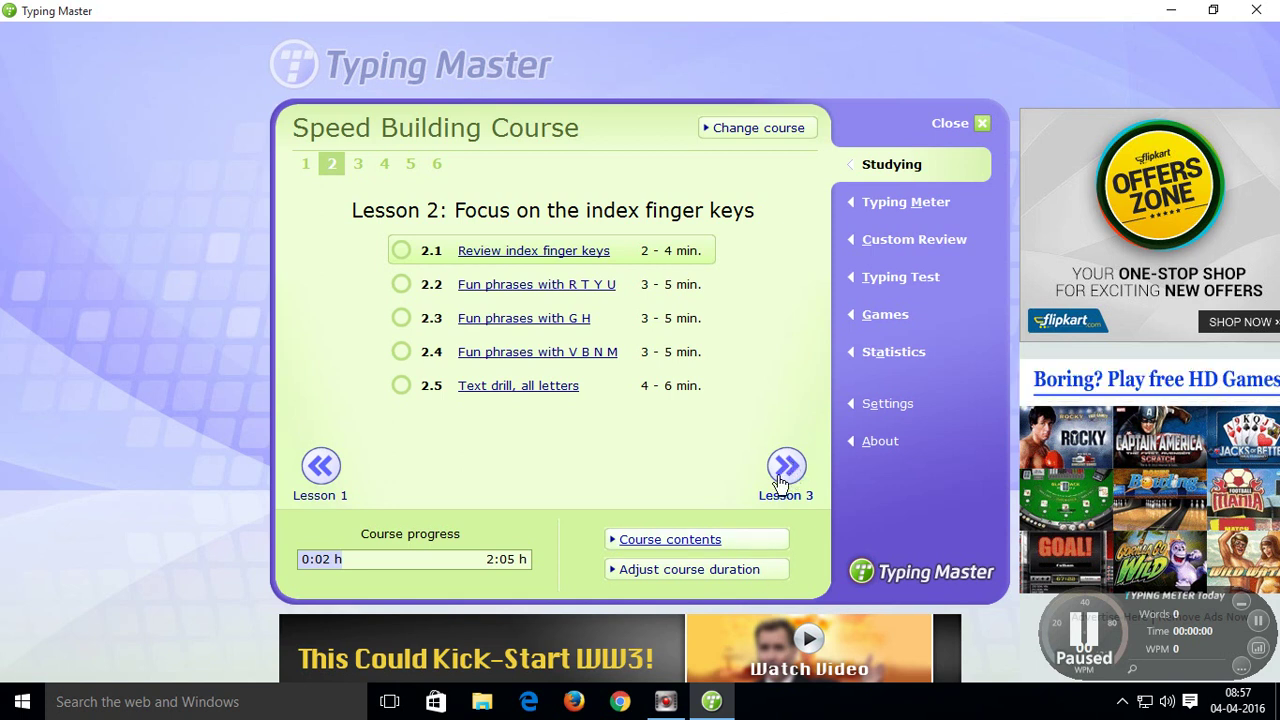
pyautogui.click(785, 478)
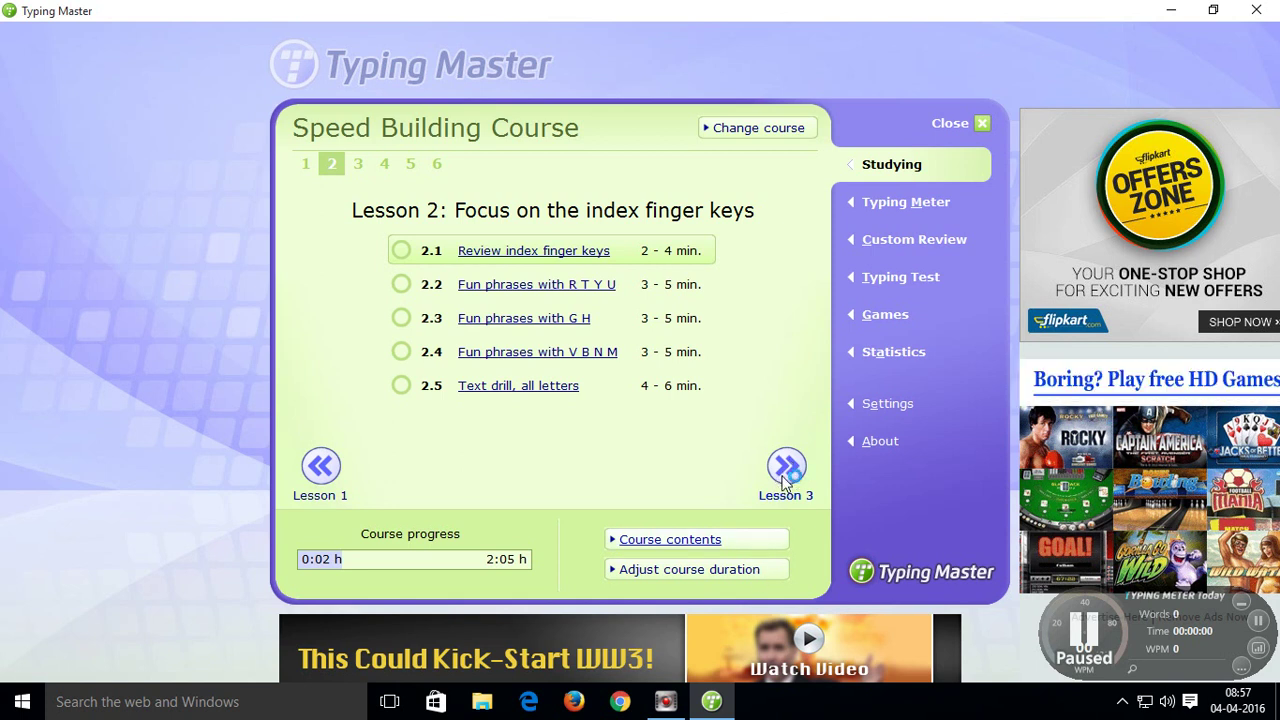